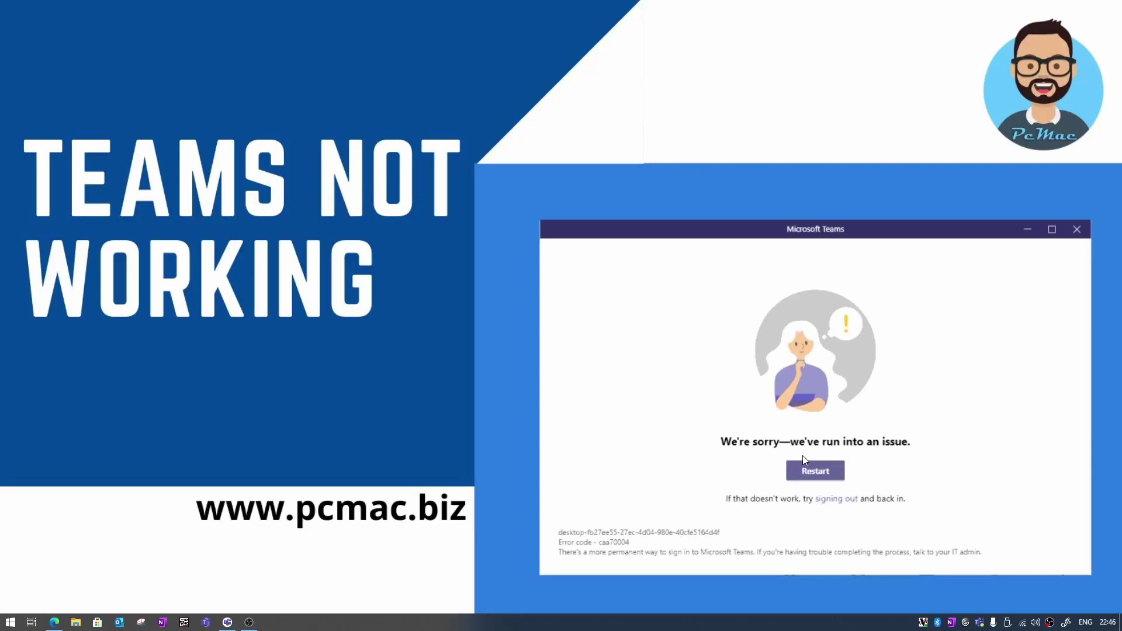
# Switch to the Edge browser and open the pcmac.biz article on the Teams "We're sorry — We've run into an issue" error at Method -1
pyautogui.click(58, 624)
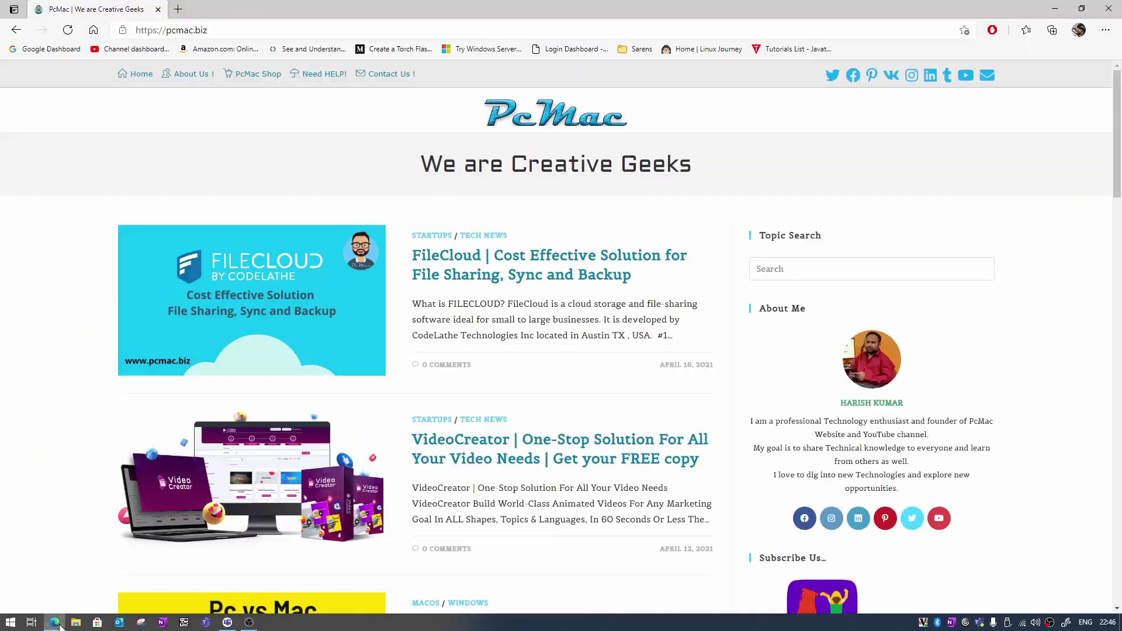
pyautogui.scroll(-5, 439, 395)
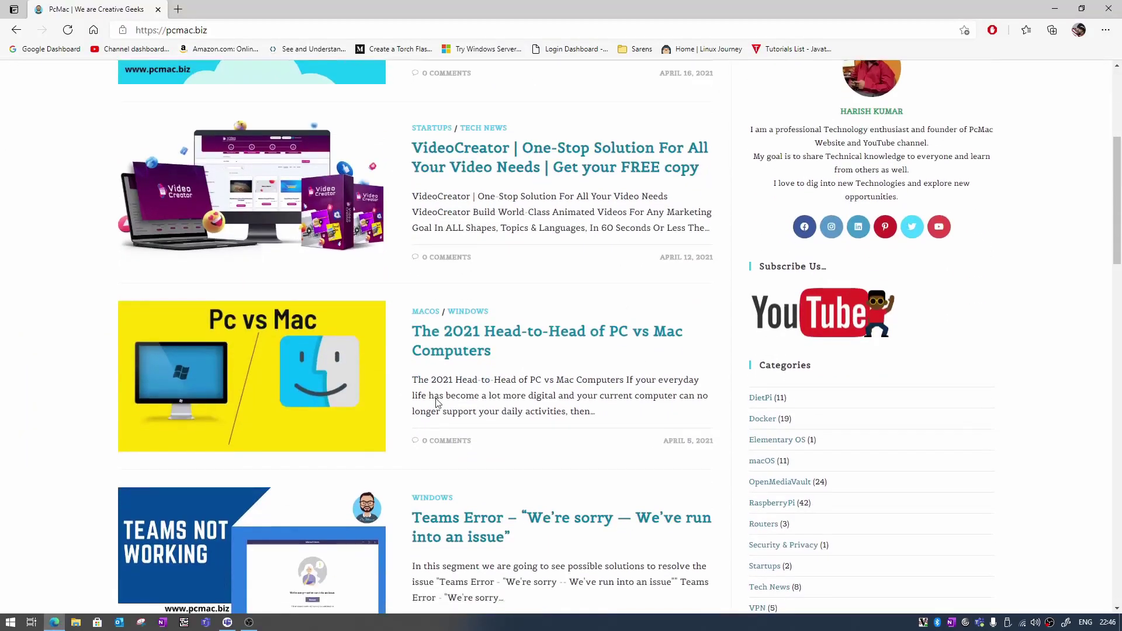
pyautogui.scroll(-2, 438, 402)
pyautogui.click(463, 406)
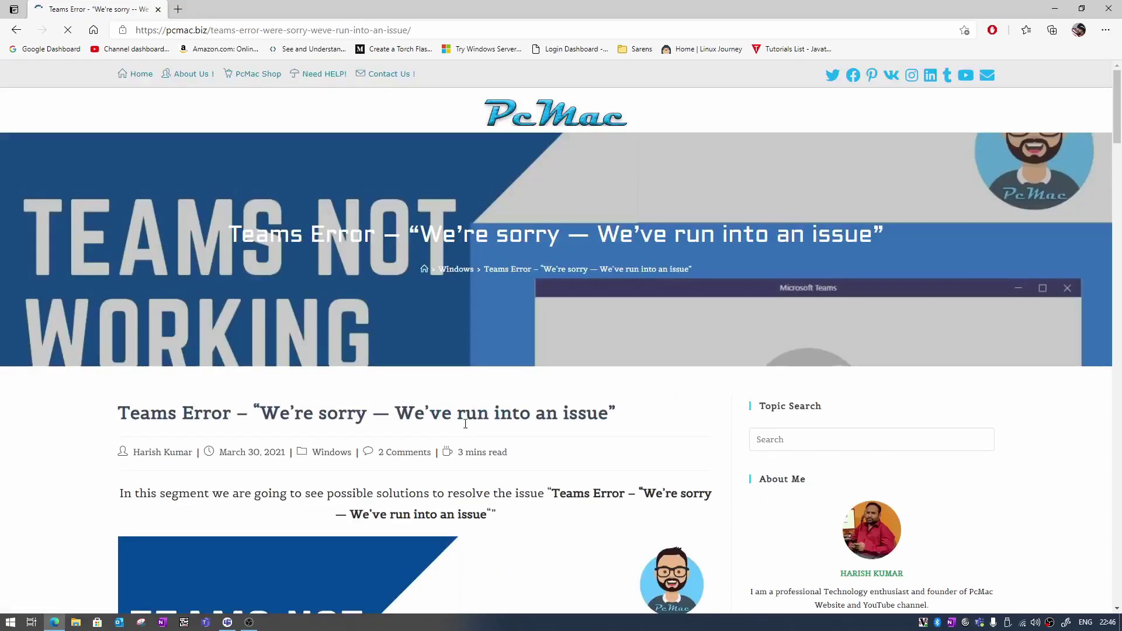
pyautogui.scroll(-10, 468, 421)
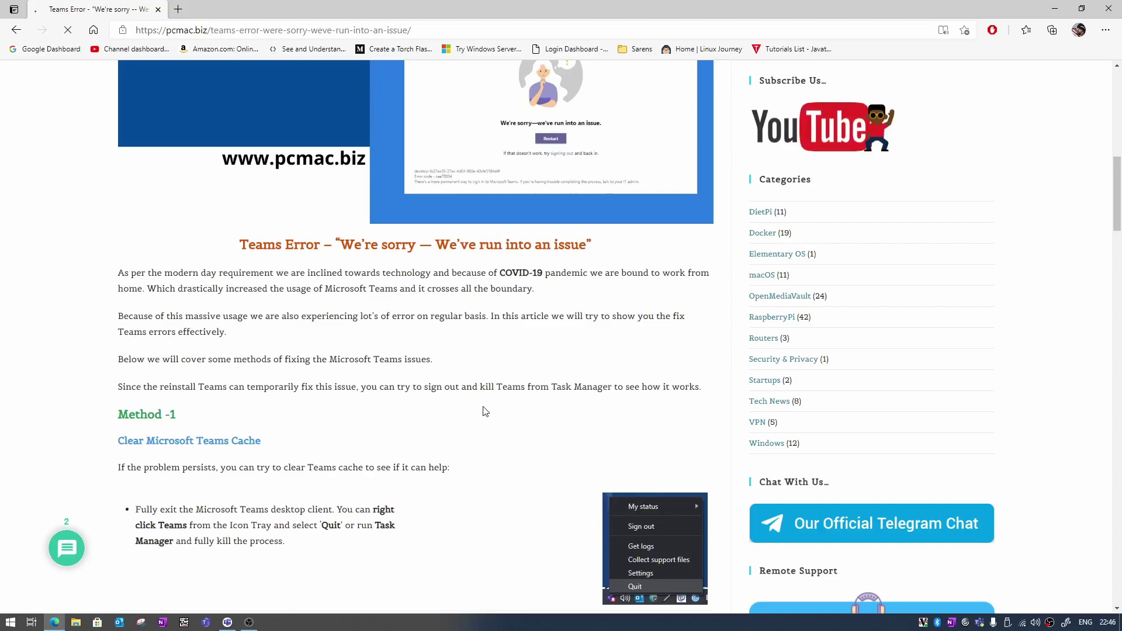
# Quit the Microsoft Teams desktop client completely so it no longer runs in the background
pyautogui.rightClick(979, 623)
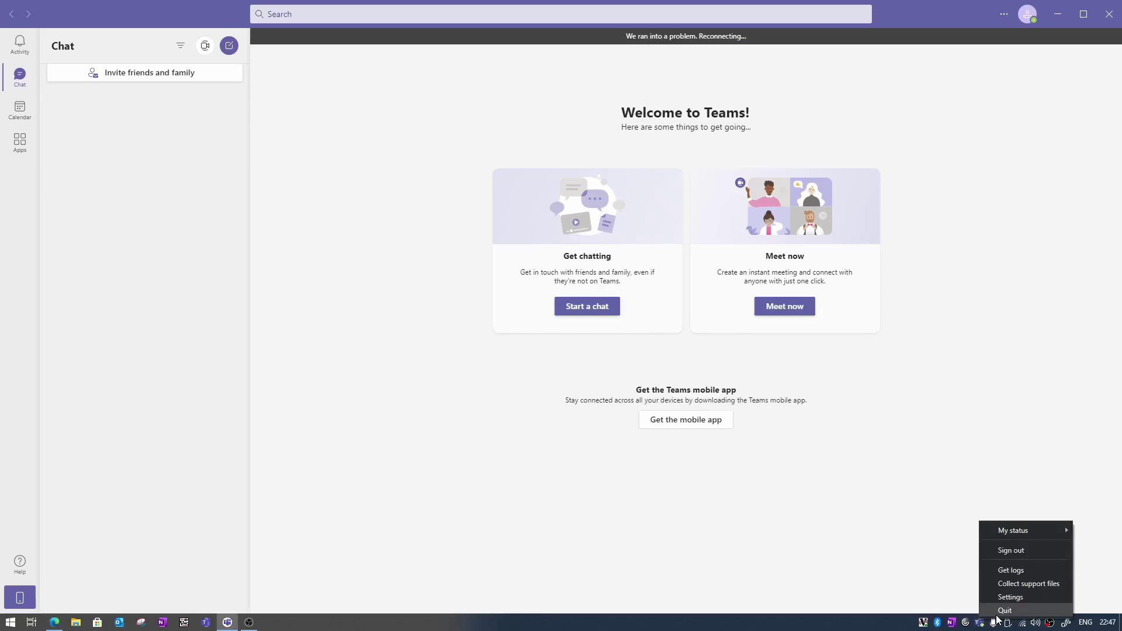
pyautogui.click(1004, 612)
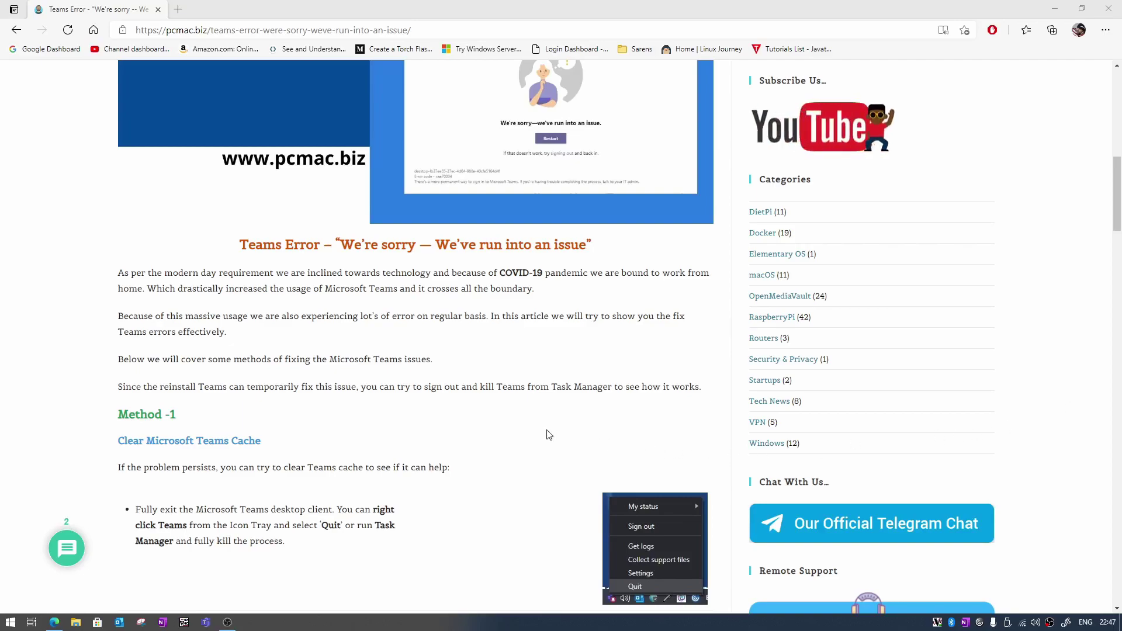
pyautogui.scroll(-3, 549, 435)
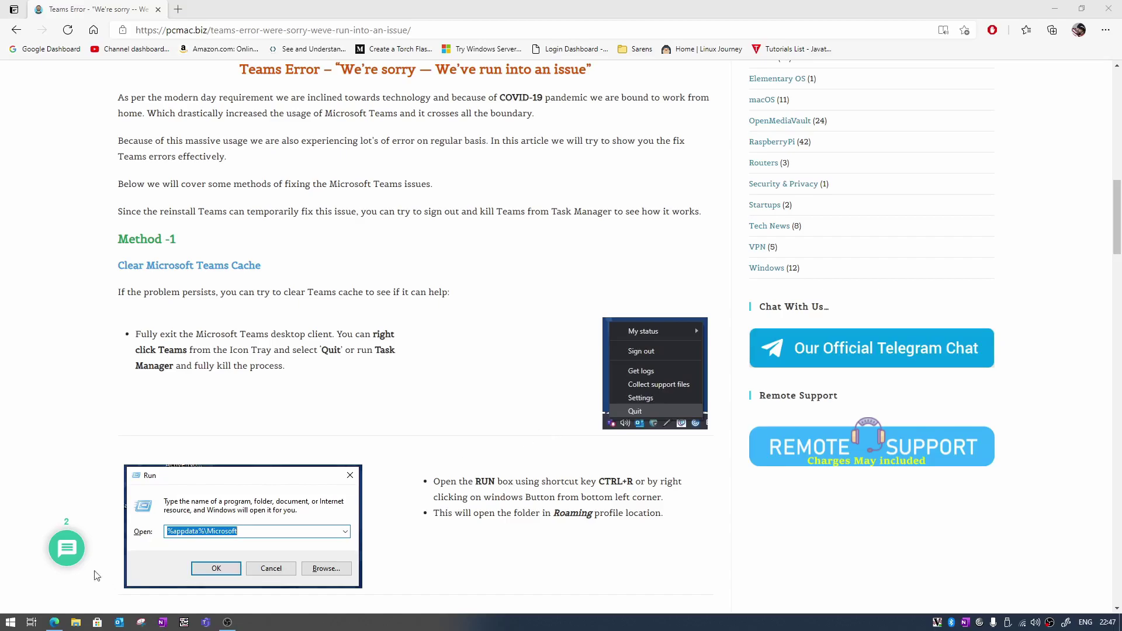
# Open the Roaming profile folder by running %appdata% from the Windows Run dialog
pyautogui.rightClick(11, 622)
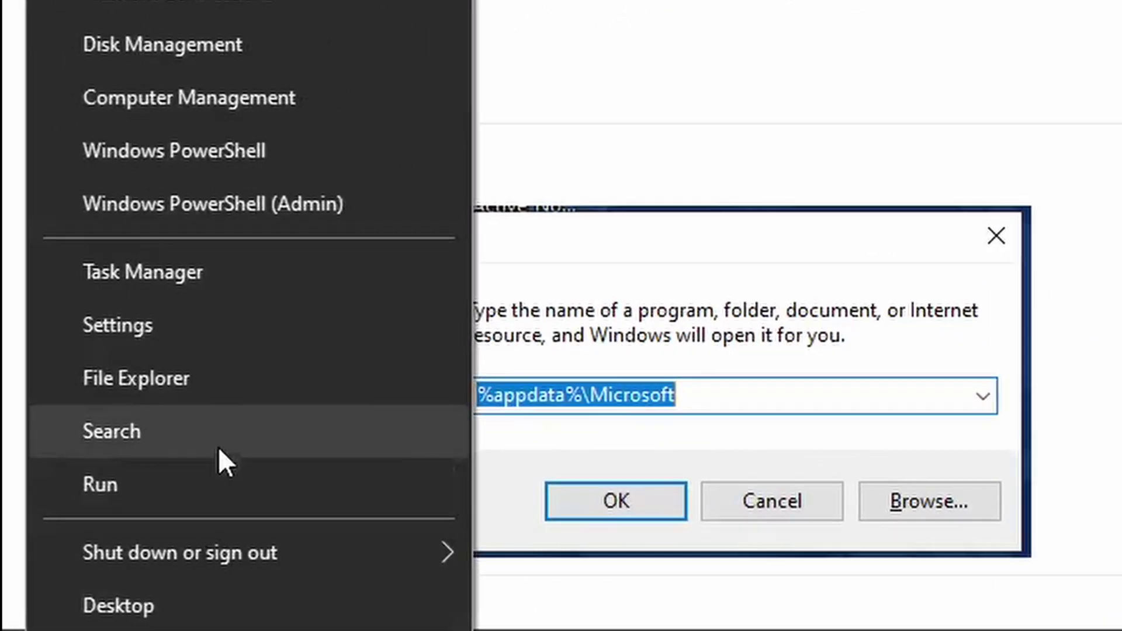
pyautogui.click(175, 506)
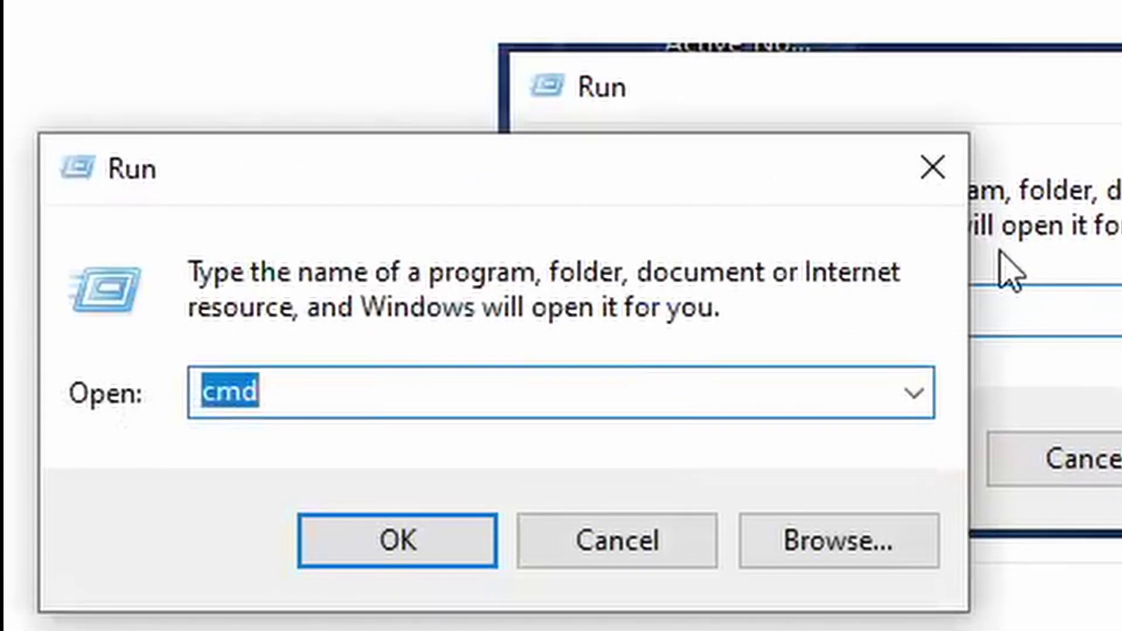
pyautogui.write('%aap')
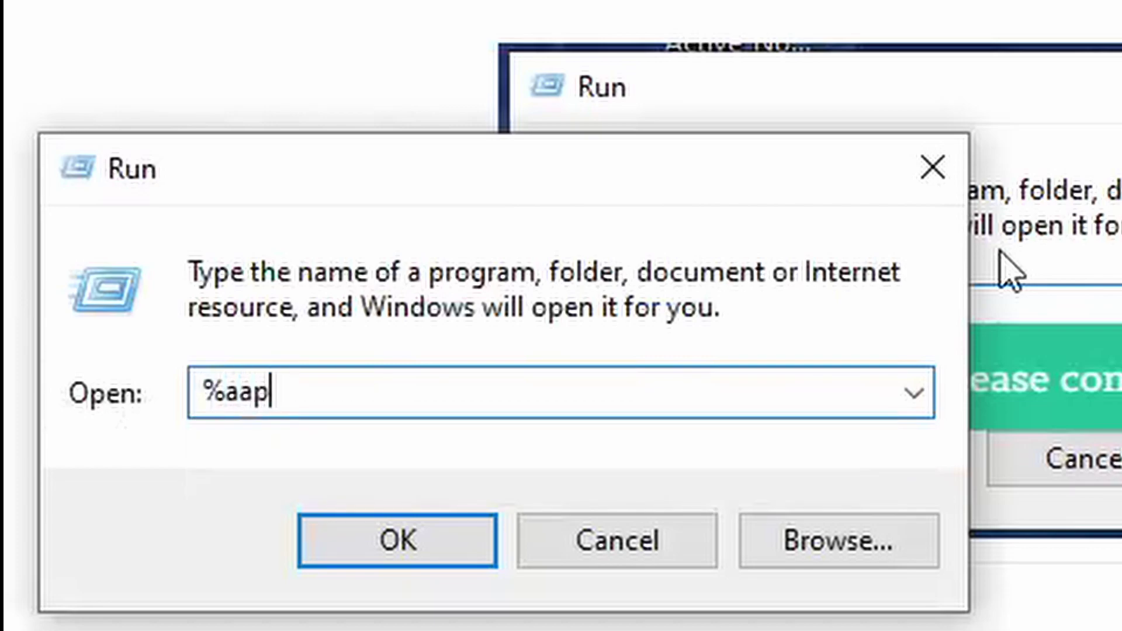
pyautogui.press('BackSpace')
pyautogui.press('BackSpace')
pyautogui.write('ppdata')
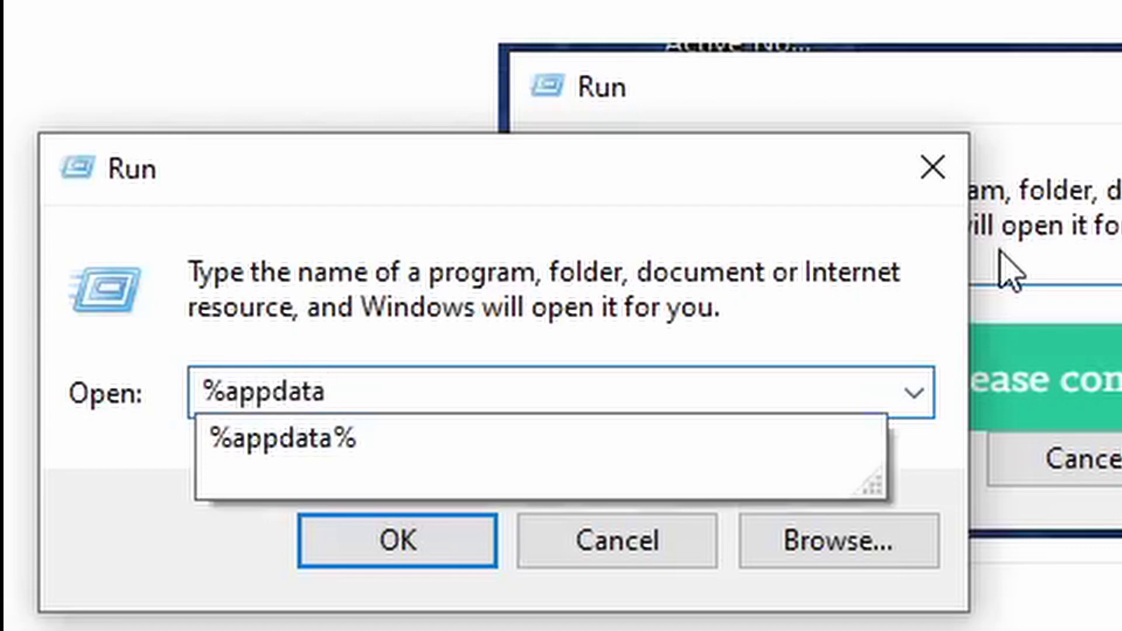
pyautogui.write('%')
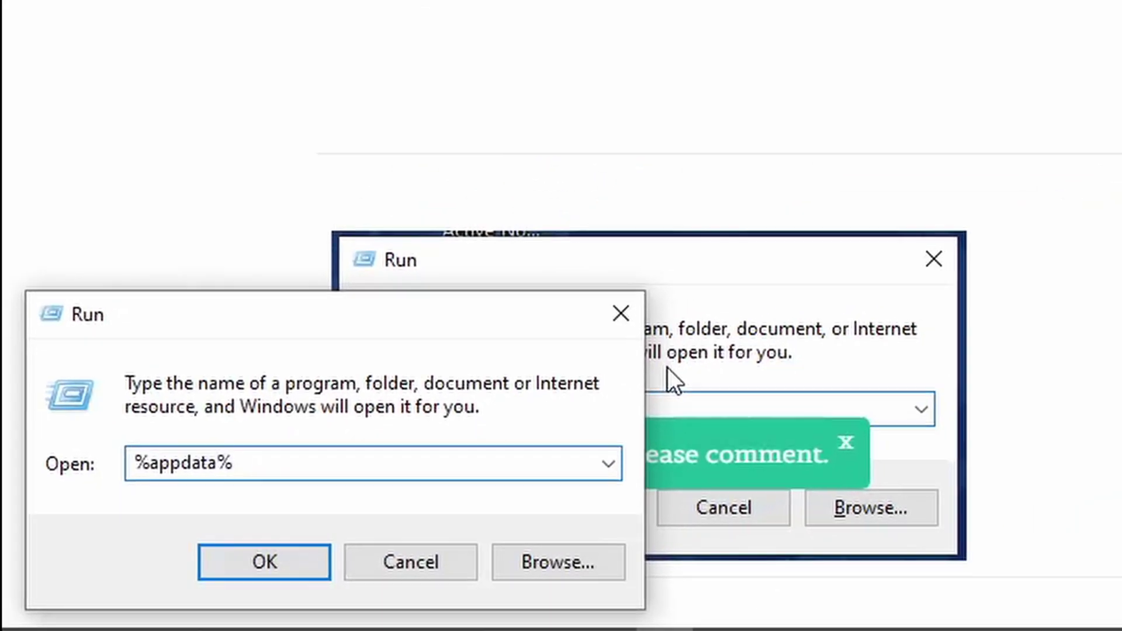
pyautogui.press('Return')
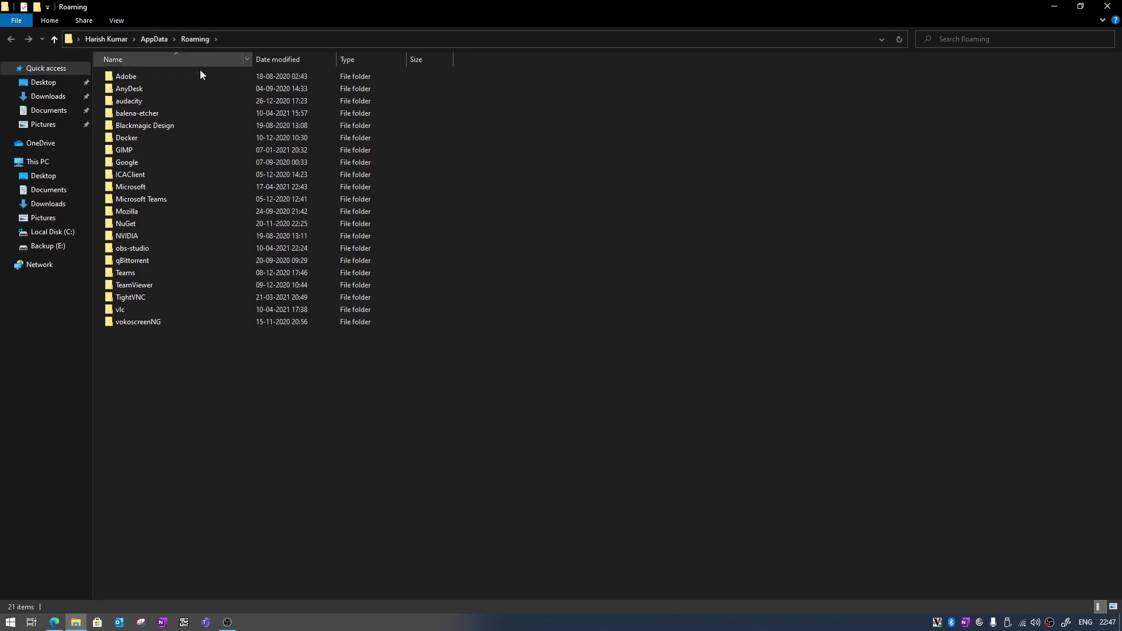
# Open the Microsoft folder inside Roaming, select its Teams folder and show the actions available for it
pyautogui.doubleClick(136, 186)
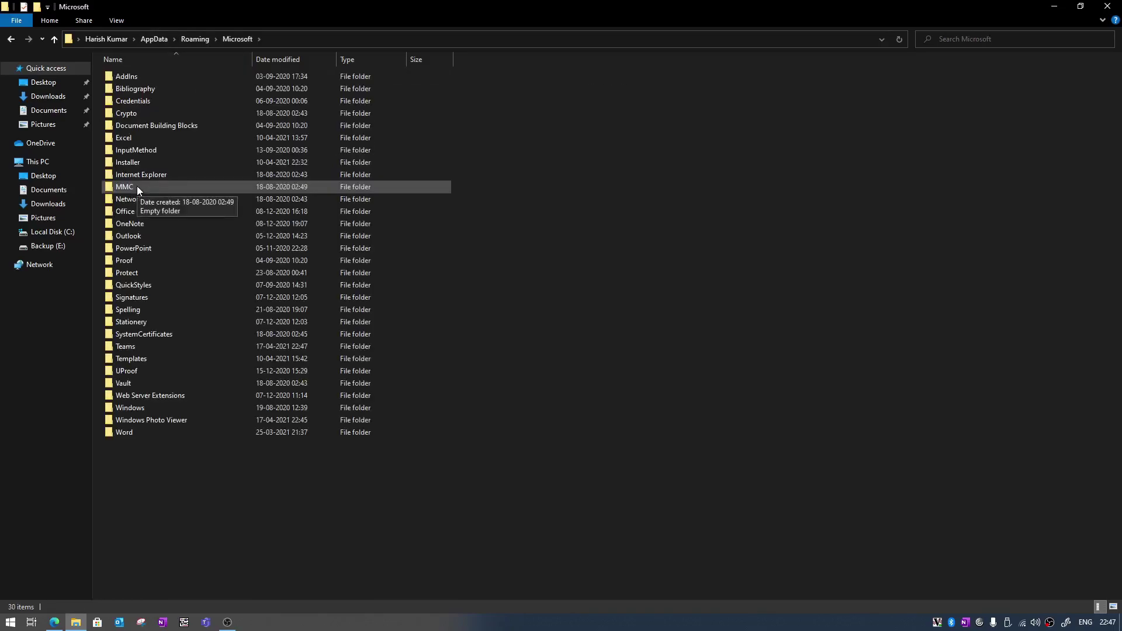
pyautogui.click(127, 345)
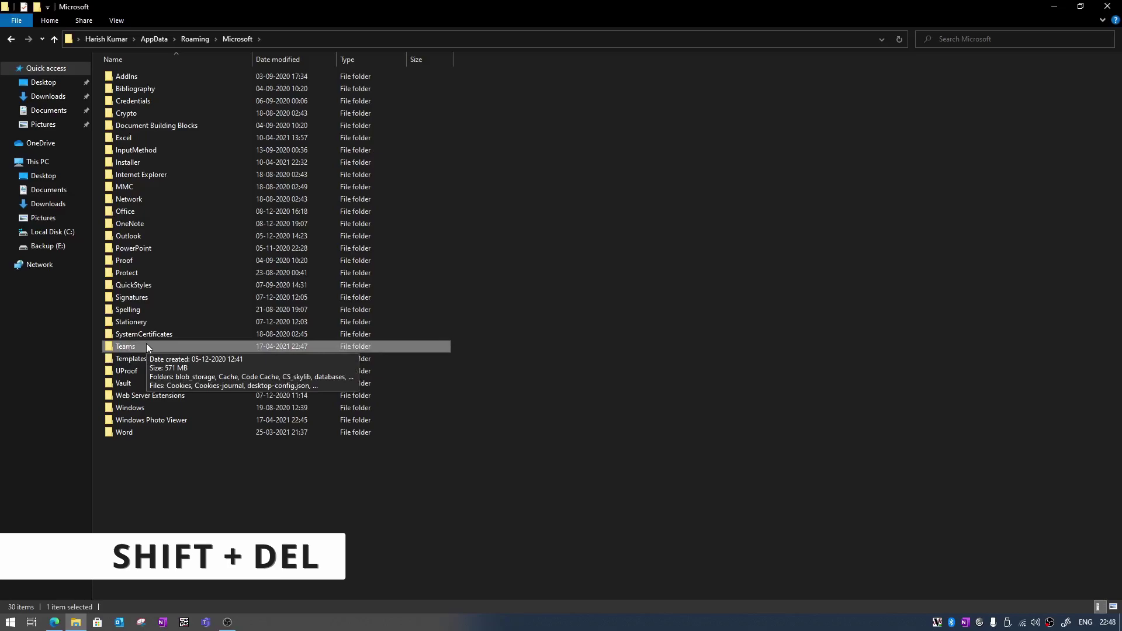
pyautogui.rightClick(146, 347)
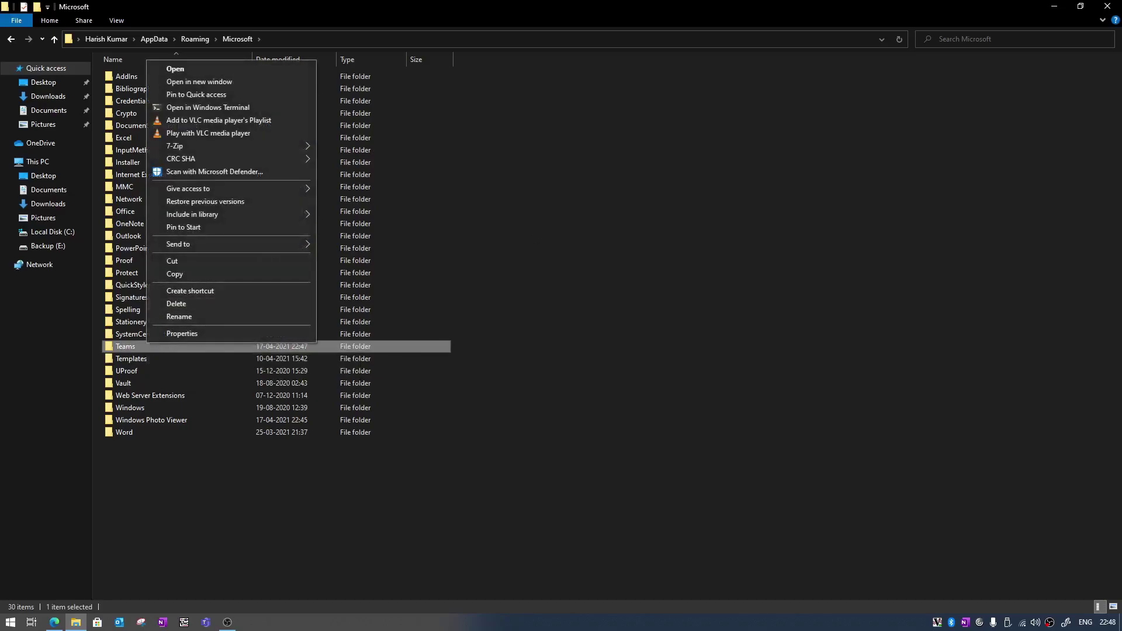
pyautogui.click(1054, 6)
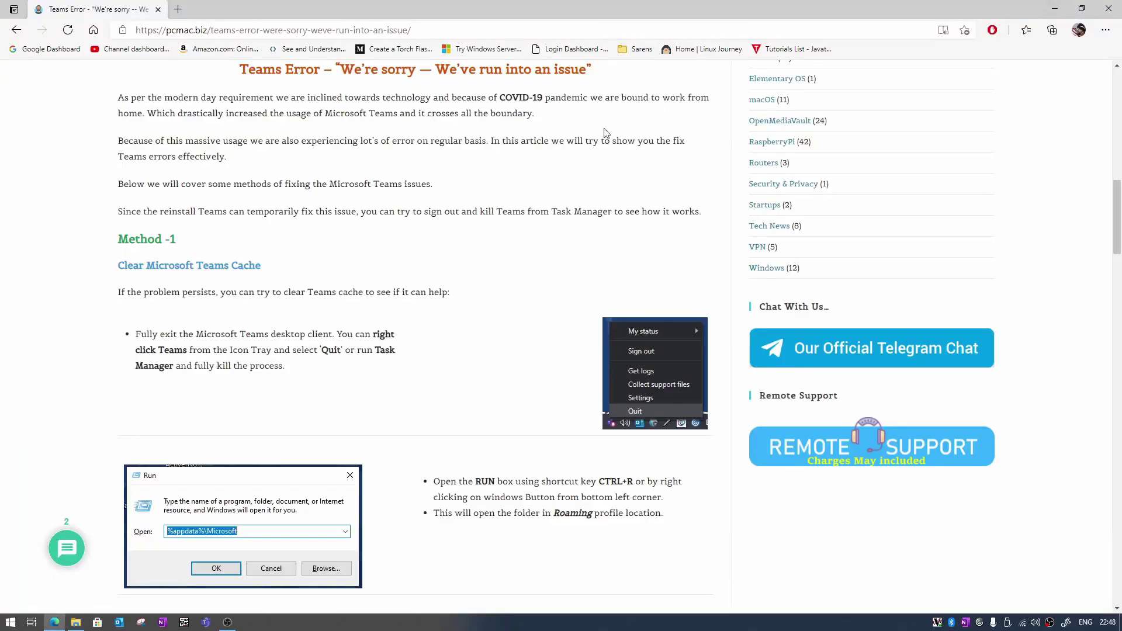
pyautogui.click(1053, 8)
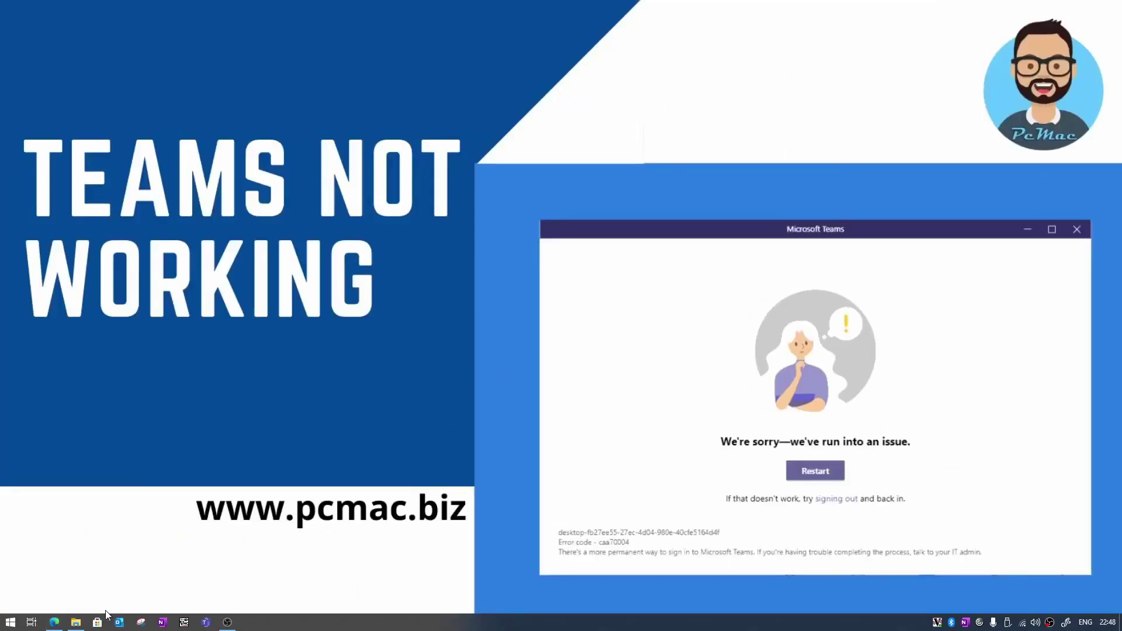
pyautogui.click(54, 622)
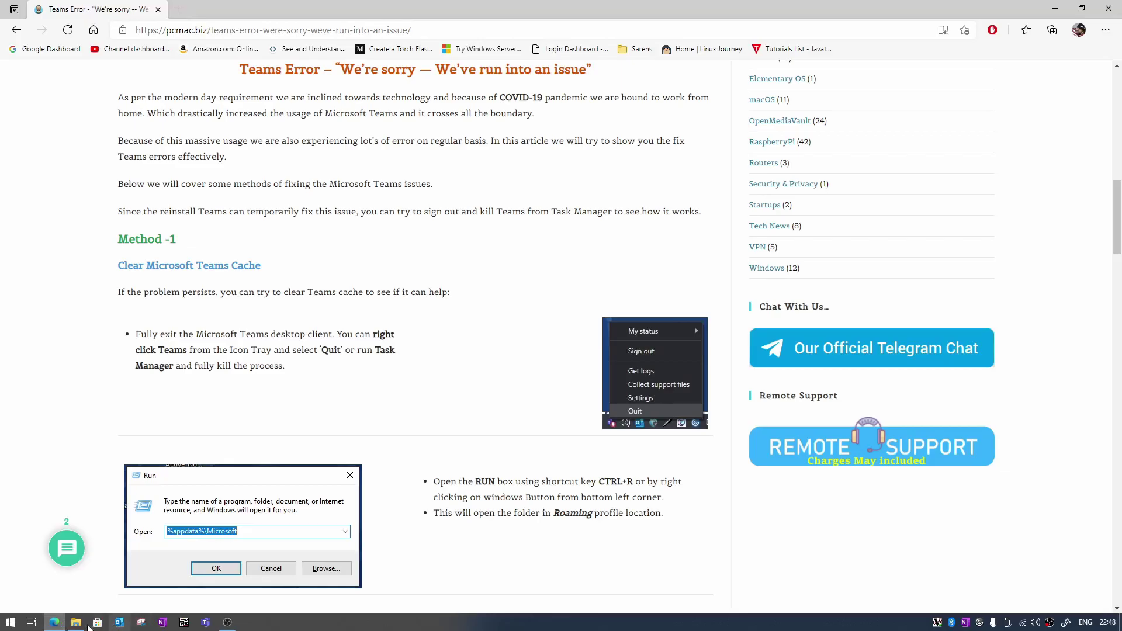
pyautogui.click(76, 622)
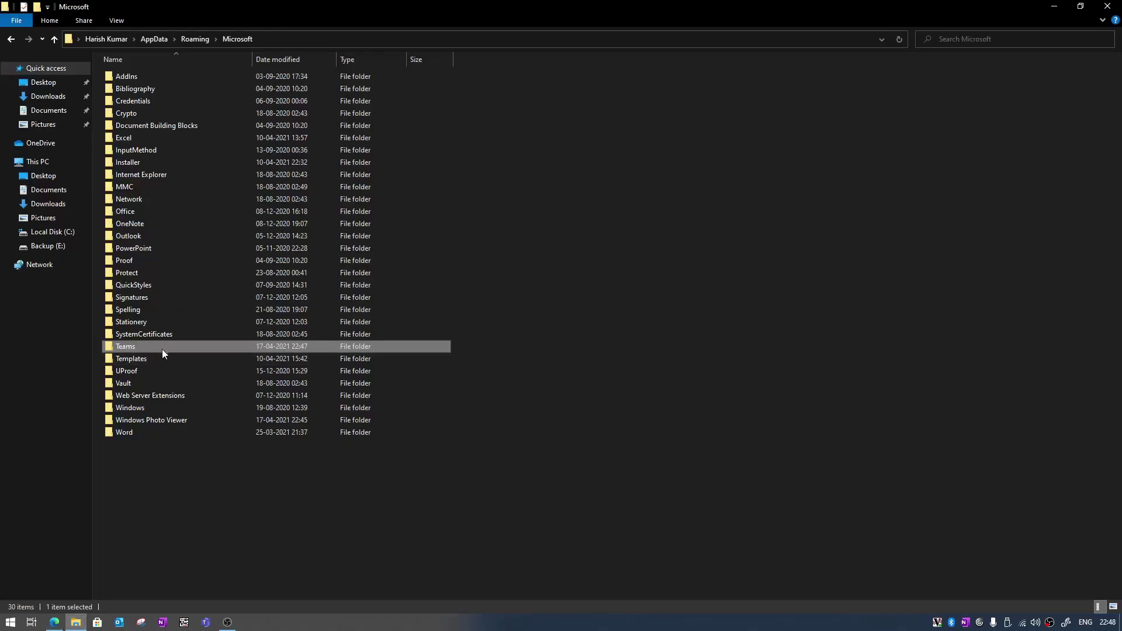
# Go to the AppData\Local\Microsoft folder and select the Teams folder there
pyautogui.click(154, 39)
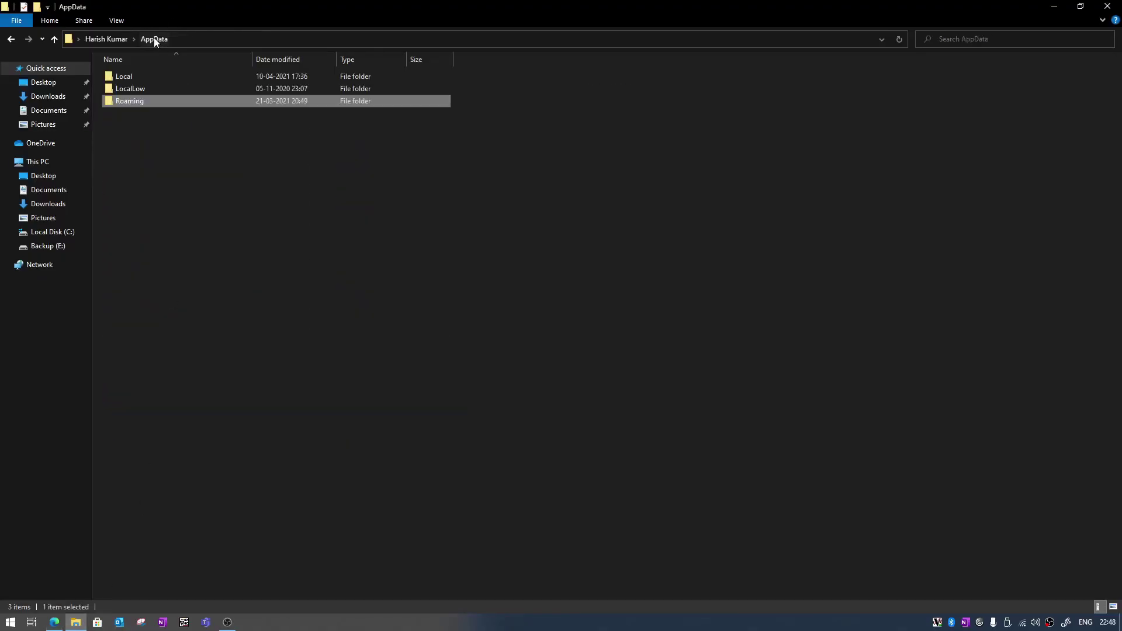
pyautogui.doubleClick(146, 77)
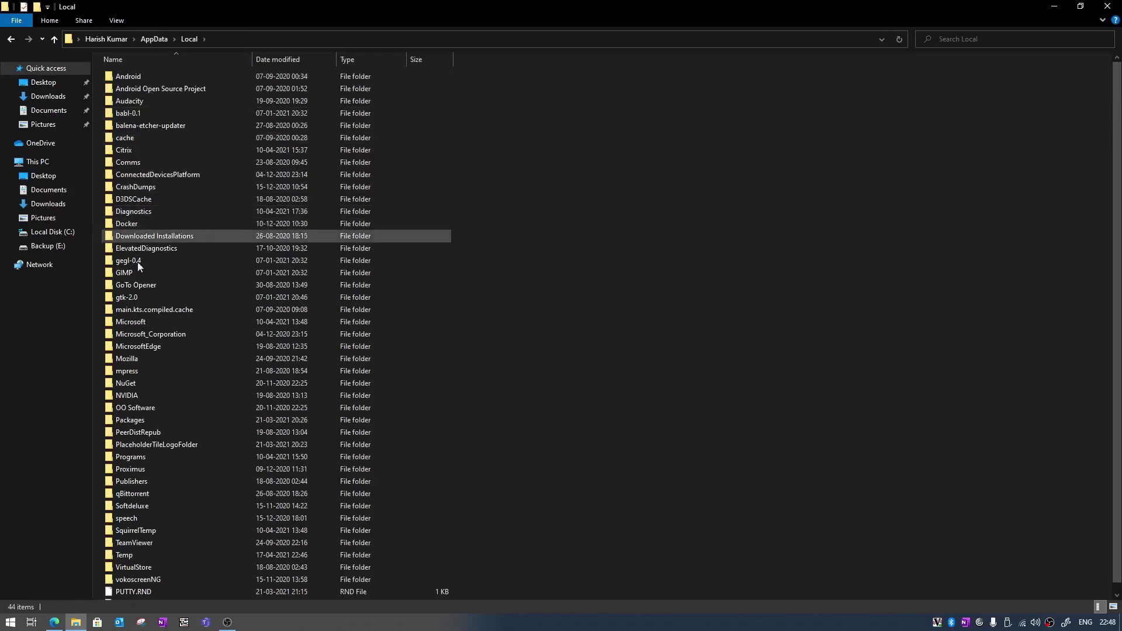
pyautogui.doubleClick(145, 322)
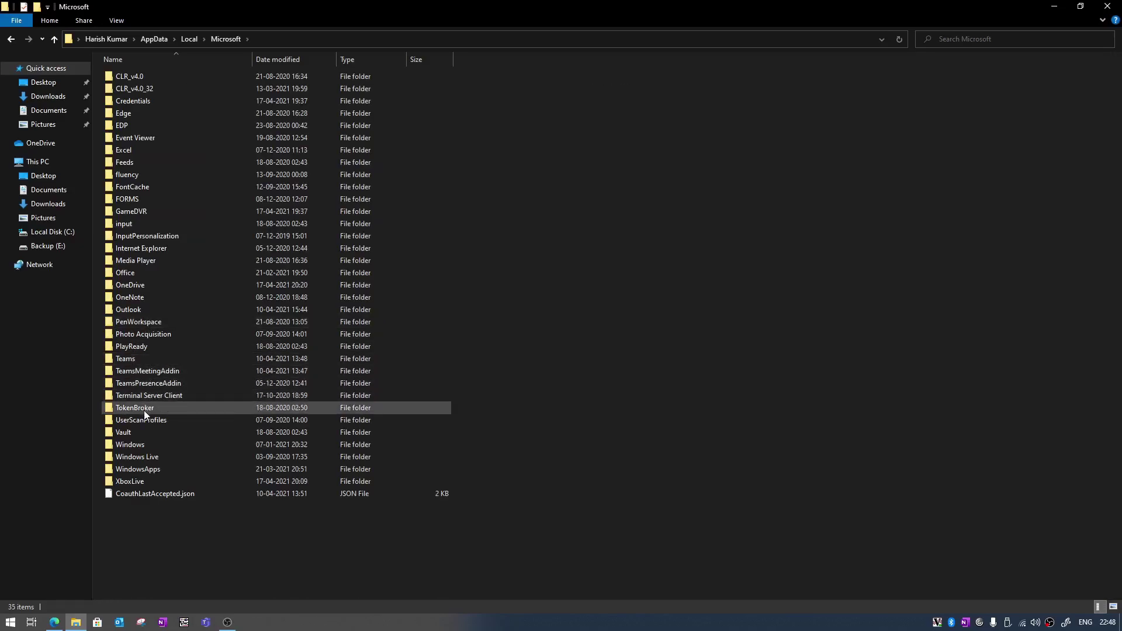
pyautogui.click(127, 359)
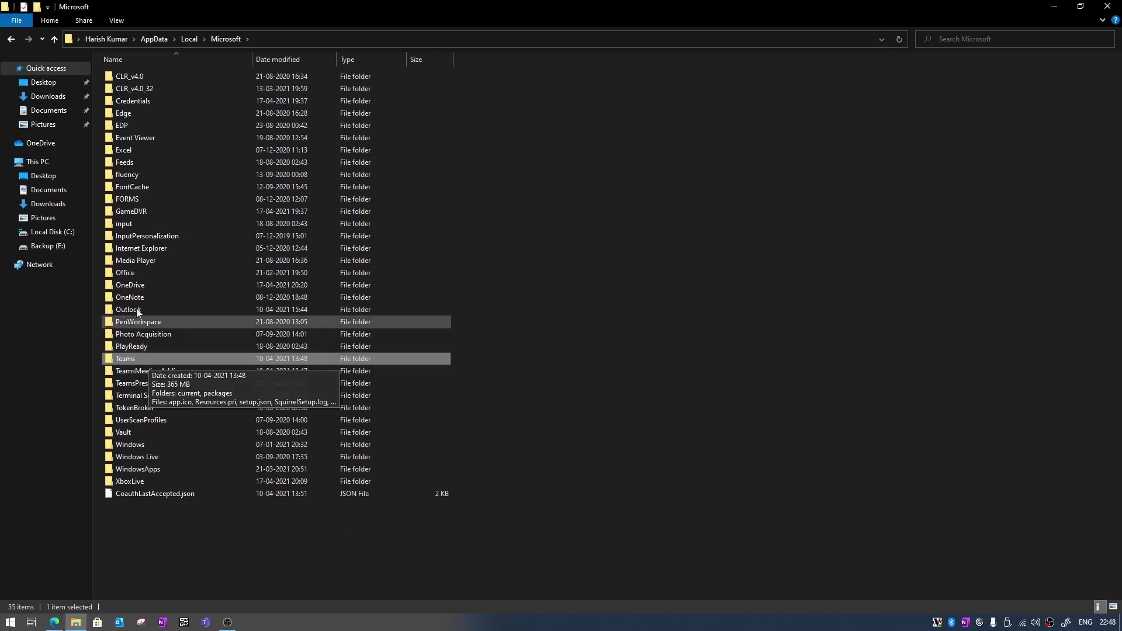
# Open Office\16.0\OfficeFileCache1 under AppData\Local\Microsoft and locate the .FSD and .FSF cache files
pyautogui.doubleClick(132, 273)
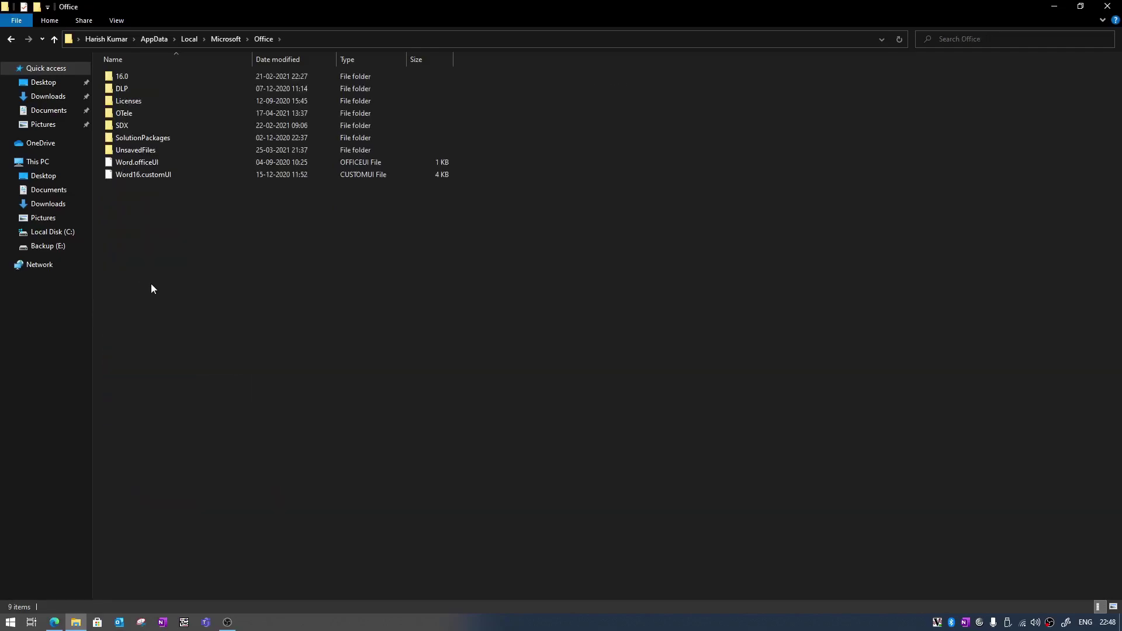
pyautogui.doubleClick(146, 79)
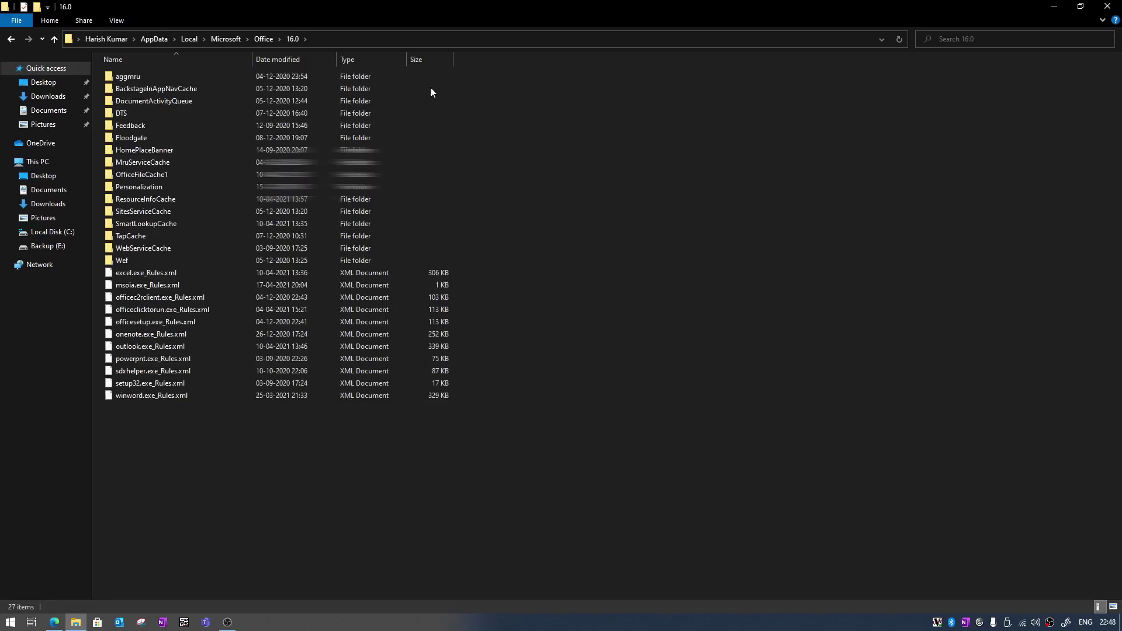
pyautogui.moveTo(194, 177)
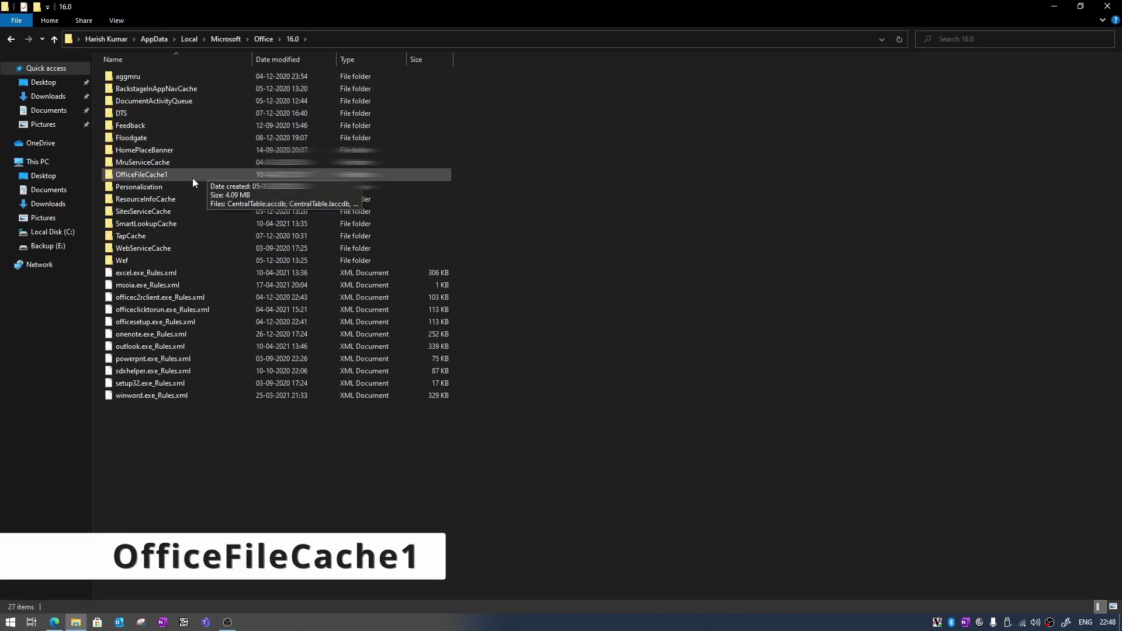
pyautogui.doubleClick(193, 178)
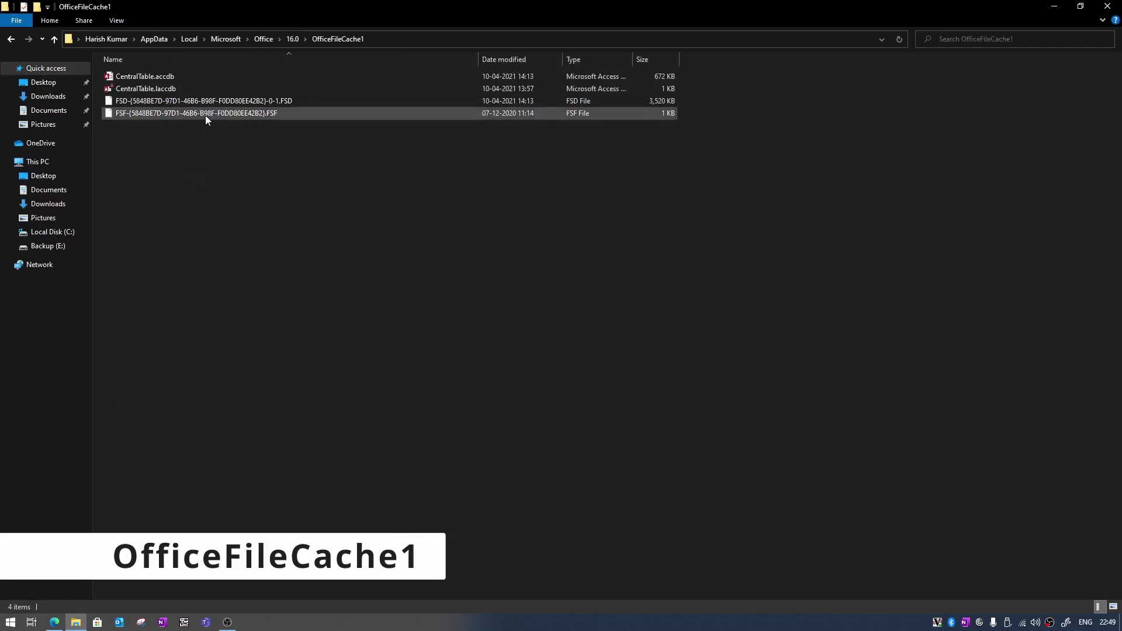
pyautogui.moveTo(198, 100)
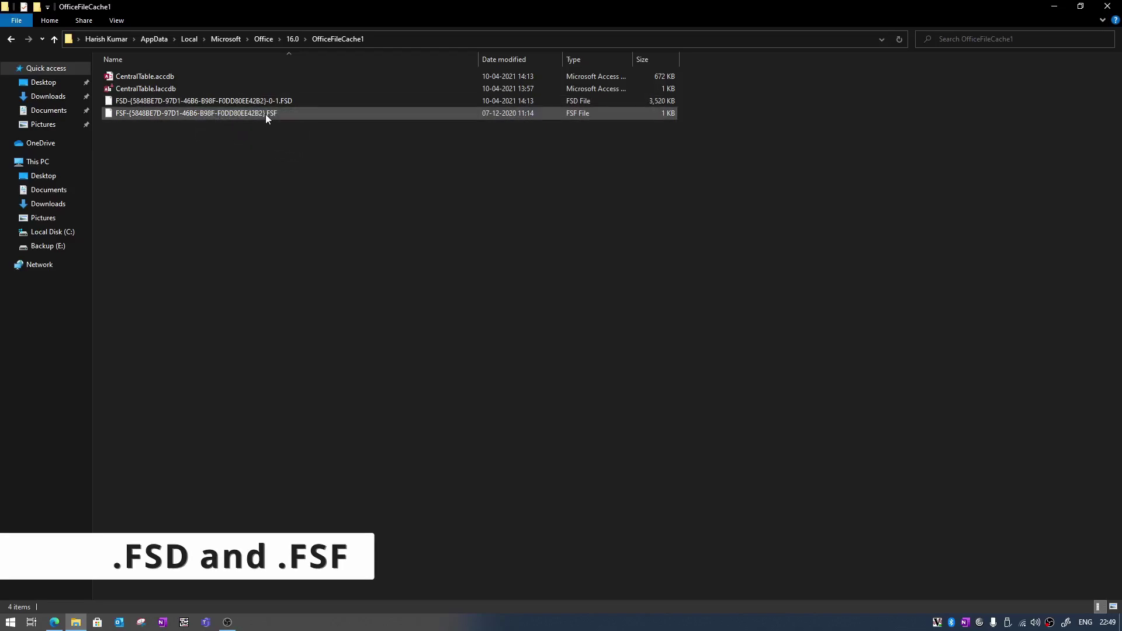
pyautogui.moveTo(280, 118)
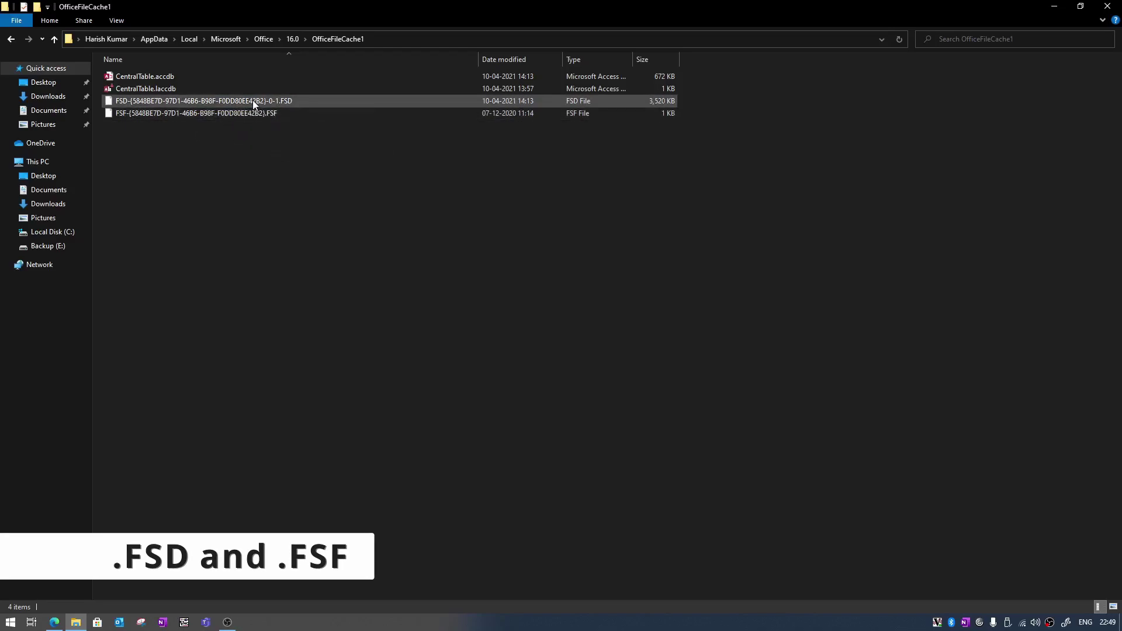
pyautogui.moveTo(253, 104)
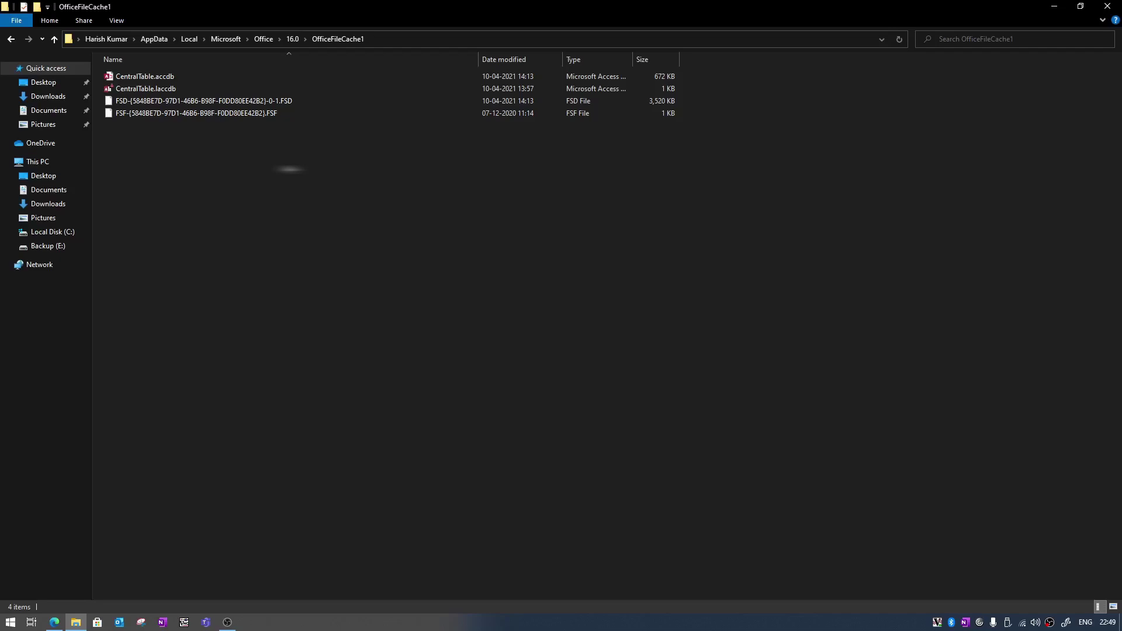
# Return to the 16.0 folder, then switch to Edge to review the article's cleanup paths and Method -2 on disconnecting the user account
pyautogui.click(13, 40)
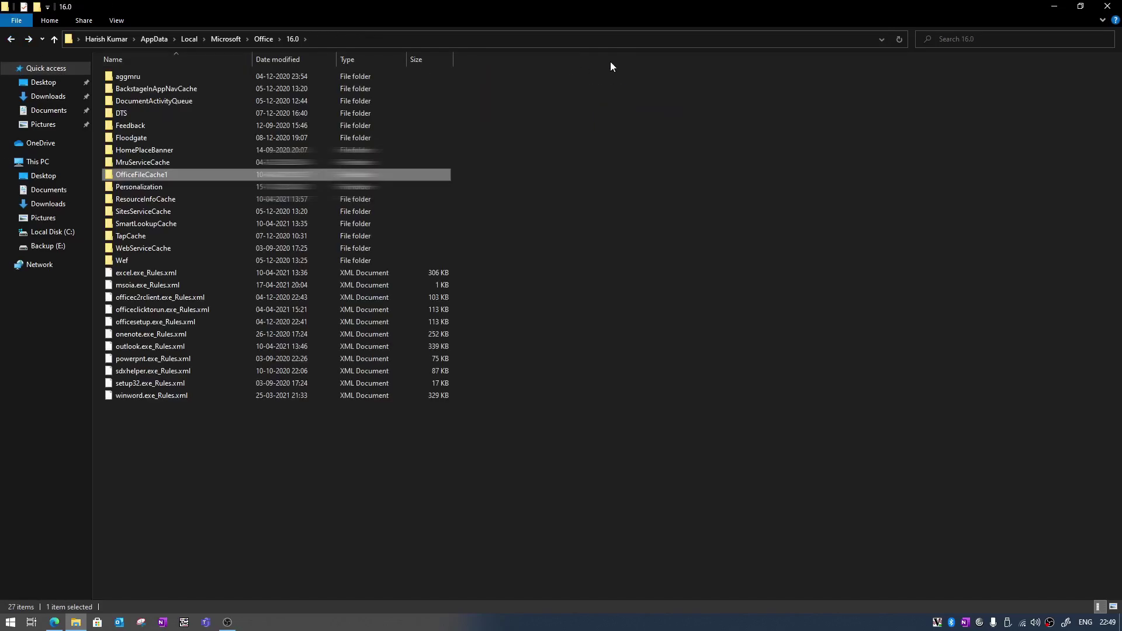
pyautogui.click(55, 622)
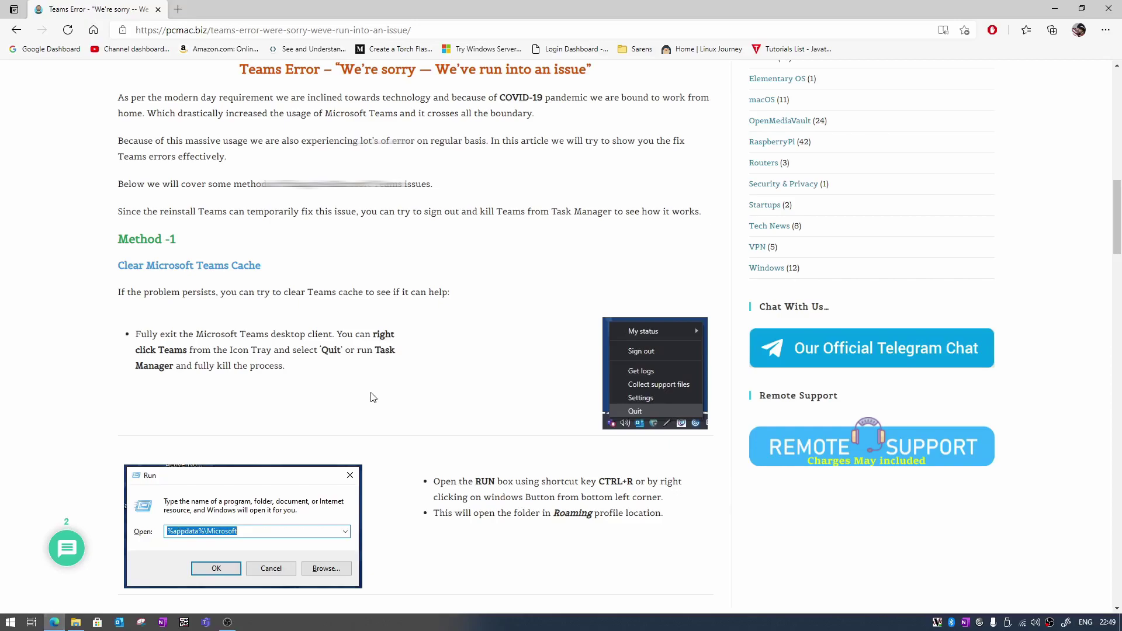
pyautogui.scroll(-3, 373, 397)
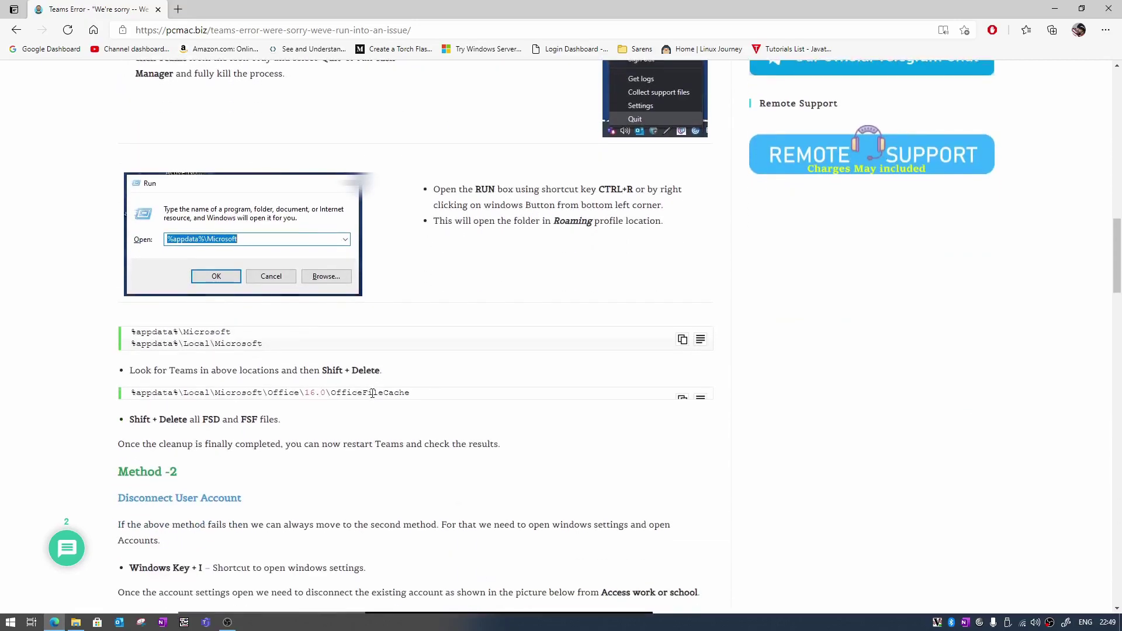
pyautogui.scroll(-2, 383, 403)
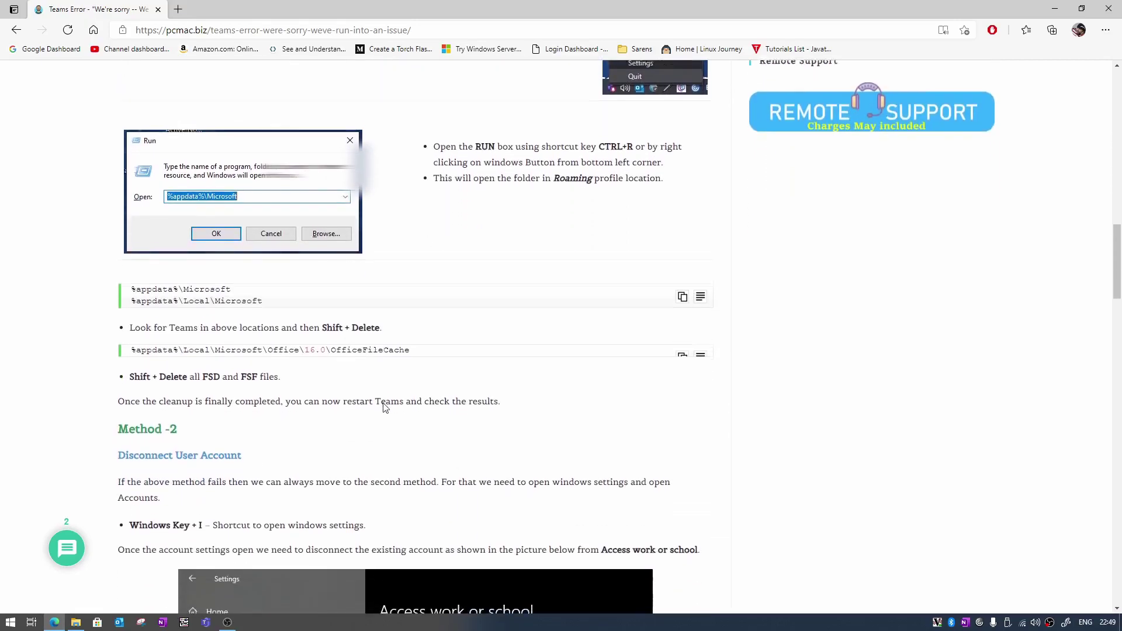
# Open the Access work or school page in the Windows account settings, show the connected work account's Disconnect option, and close the settings
pyautogui.scroll(-3, 384, 405)
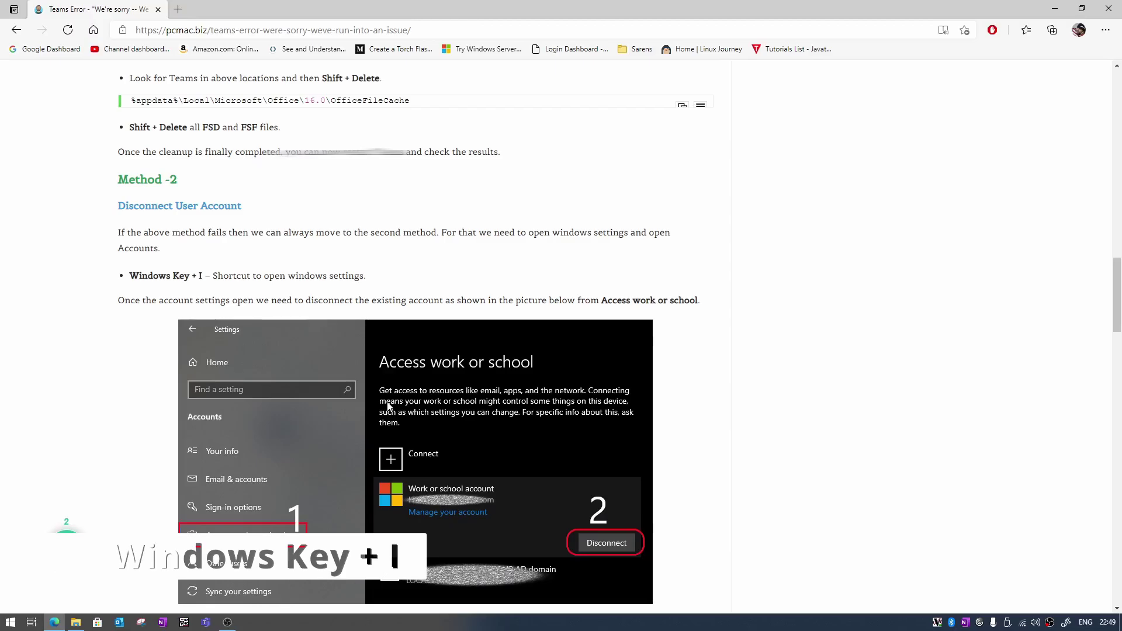
pyautogui.press('super+i')
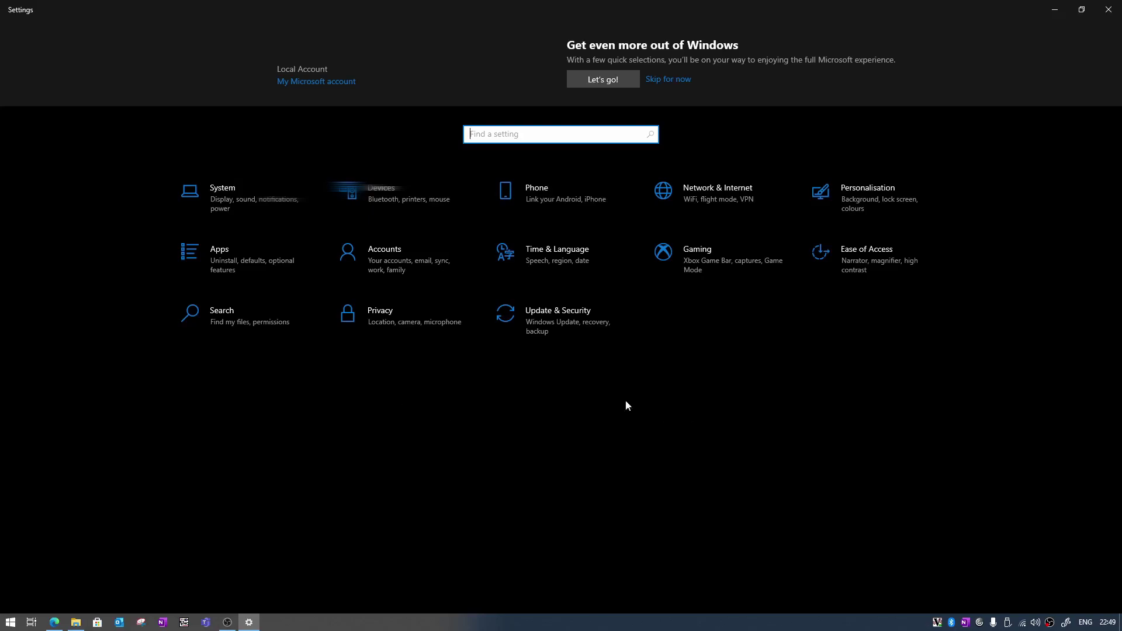
pyautogui.click(391, 252)
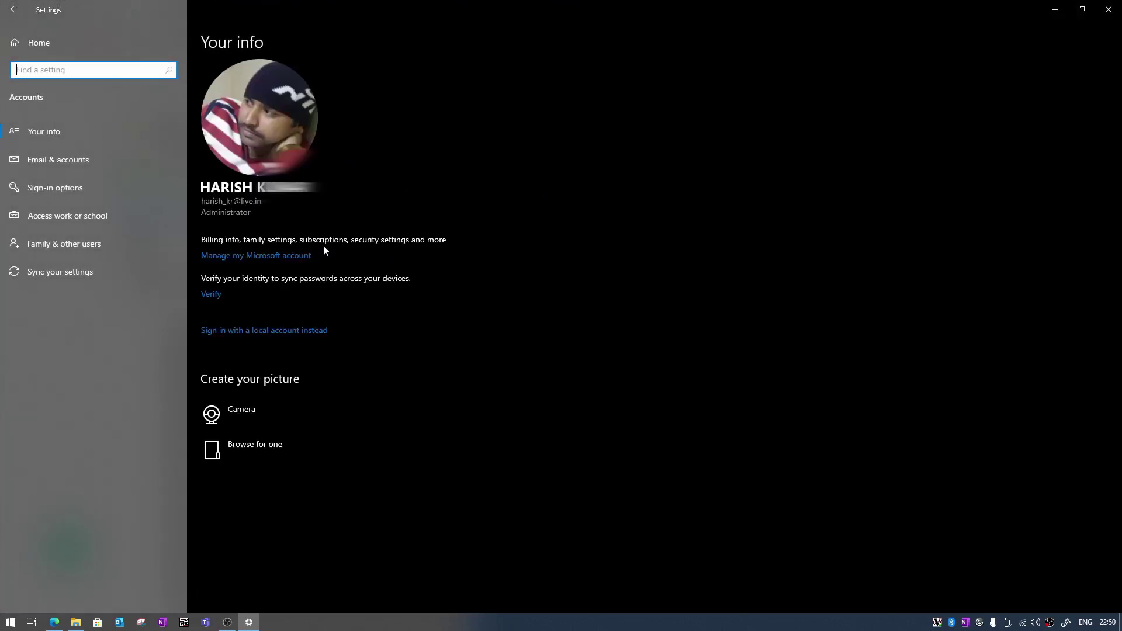
pyautogui.click(74, 219)
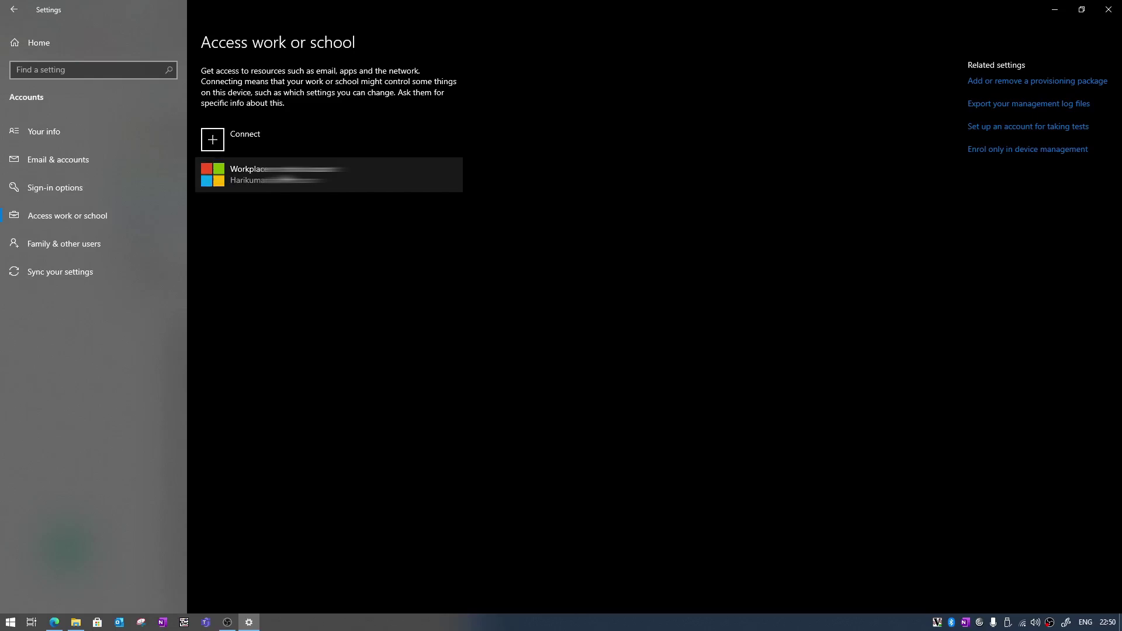
pyautogui.click(327, 174)
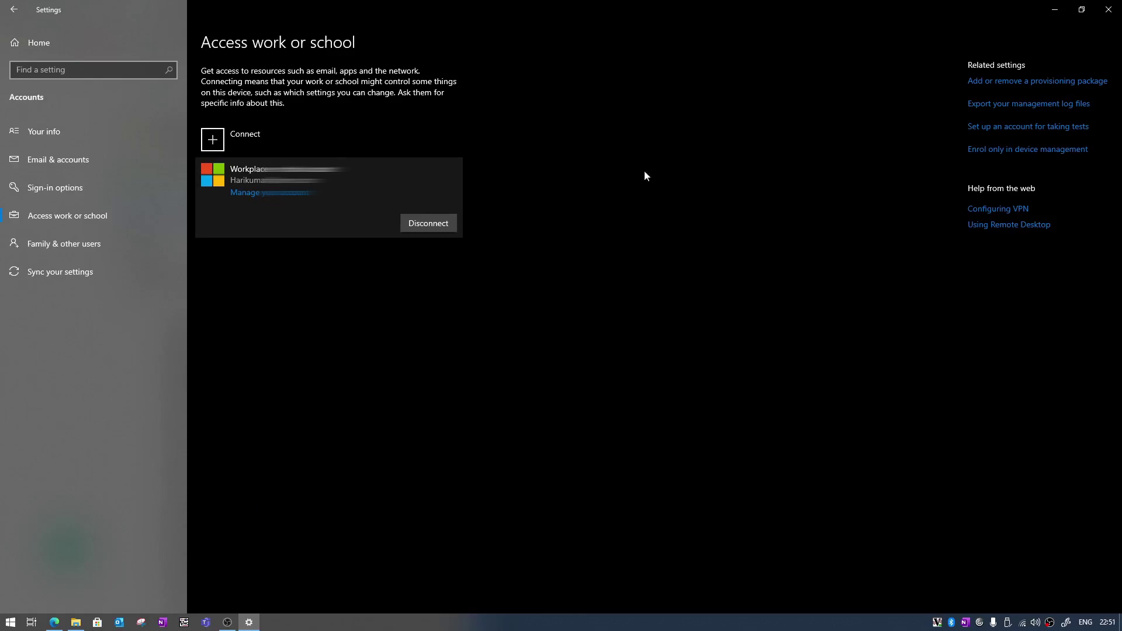
pyautogui.click(1109, 9)
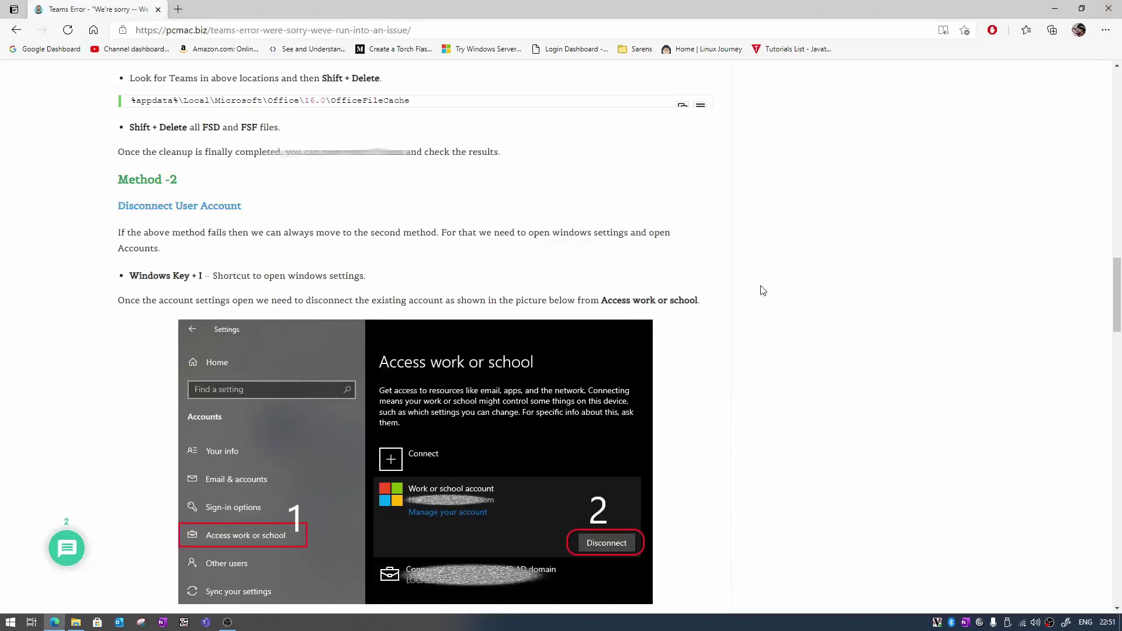
# Review the article's Method -3 on program compatibility and open the file location of the Microsoft Teams Start menu shortcut
pyautogui.scroll(-4, 763, 291)
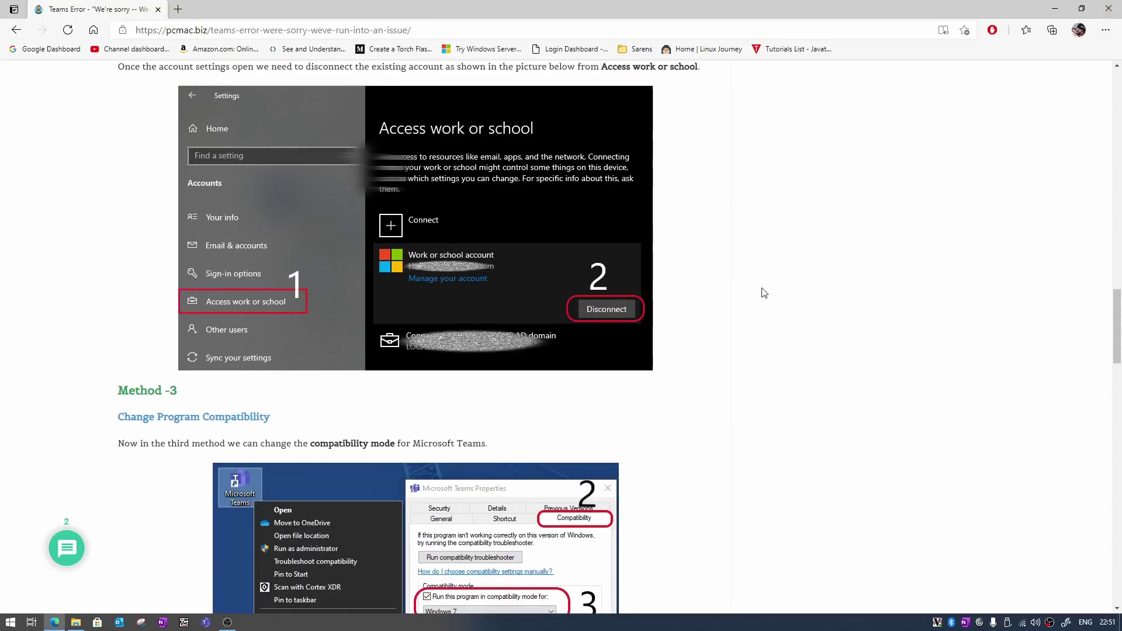
pyautogui.scroll(-4, 762, 291)
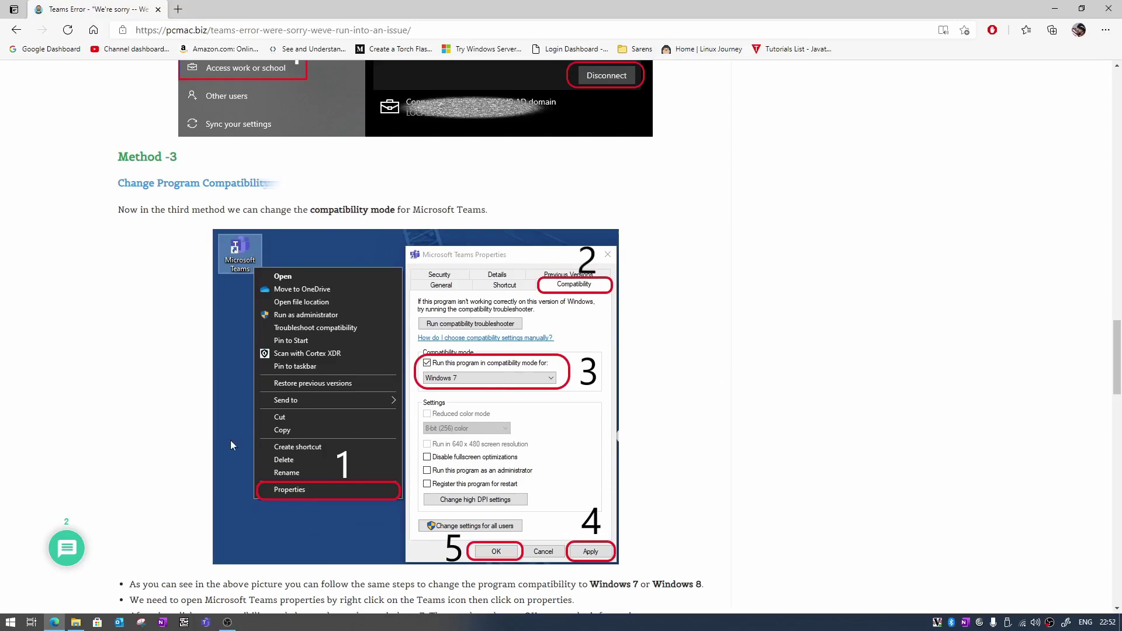
pyautogui.click(10, 621)
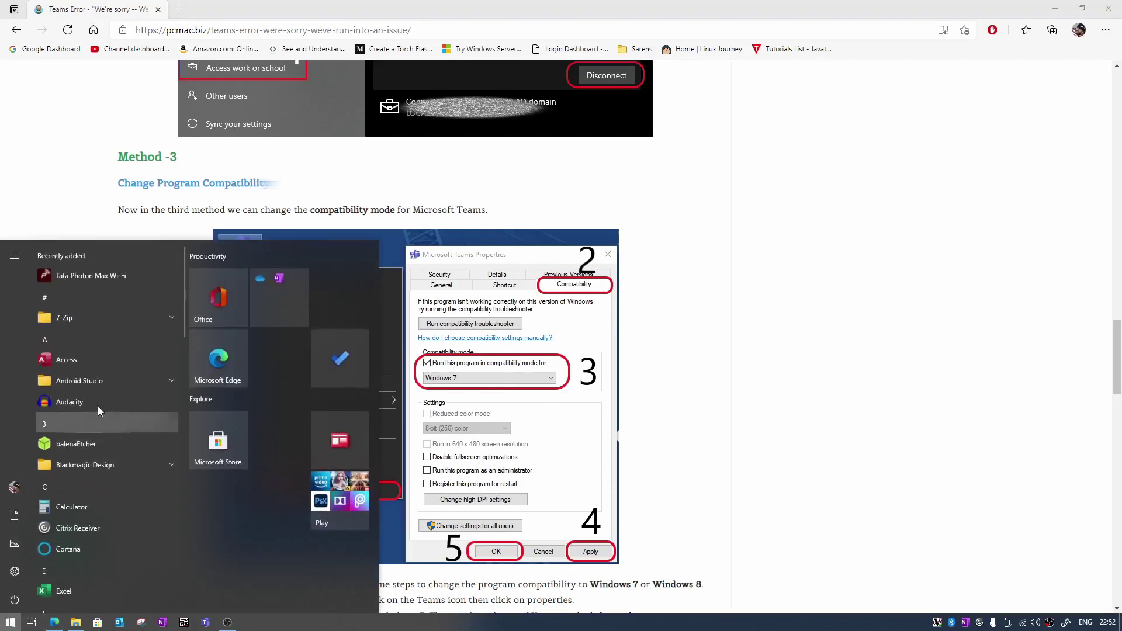
pyautogui.scroll(-5, 101, 402)
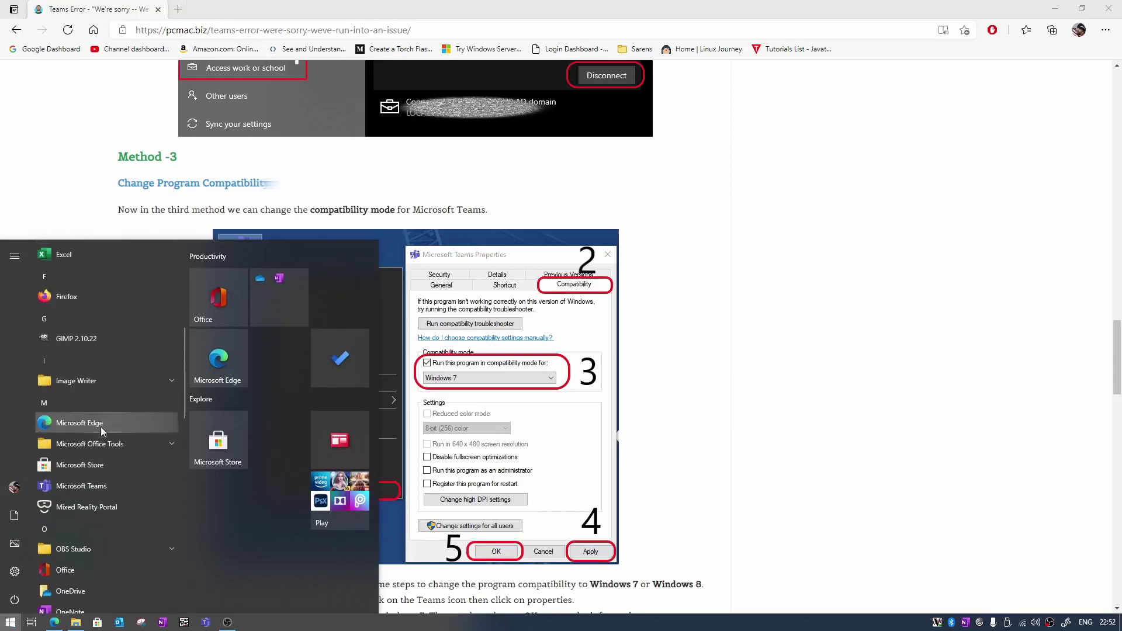
pyautogui.rightClick(85, 487)
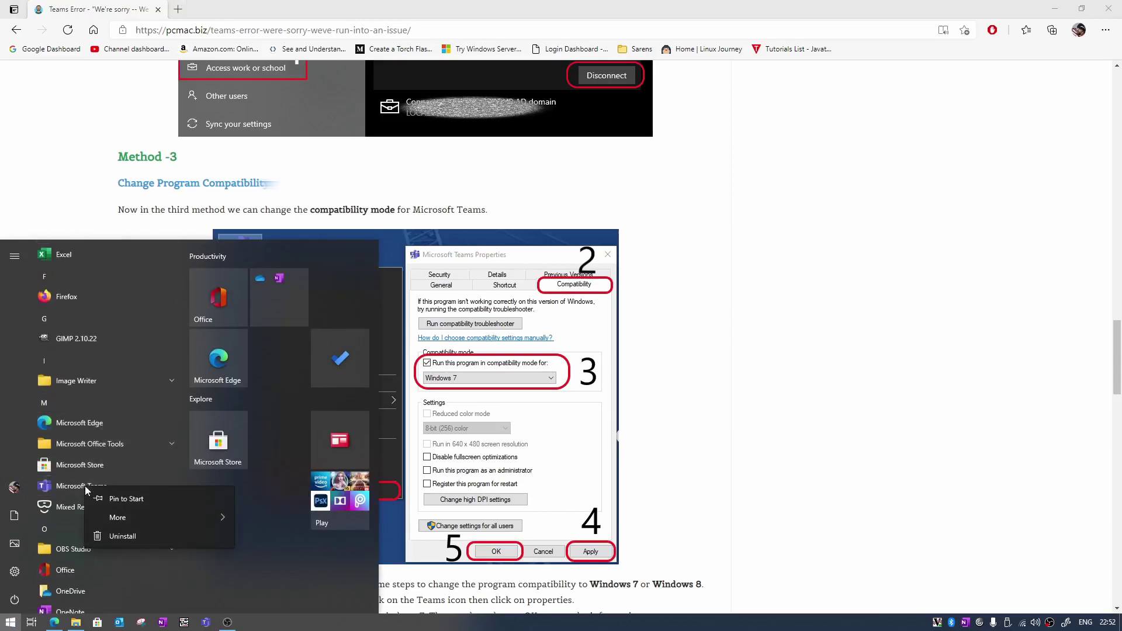
pyautogui.moveTo(144, 513)
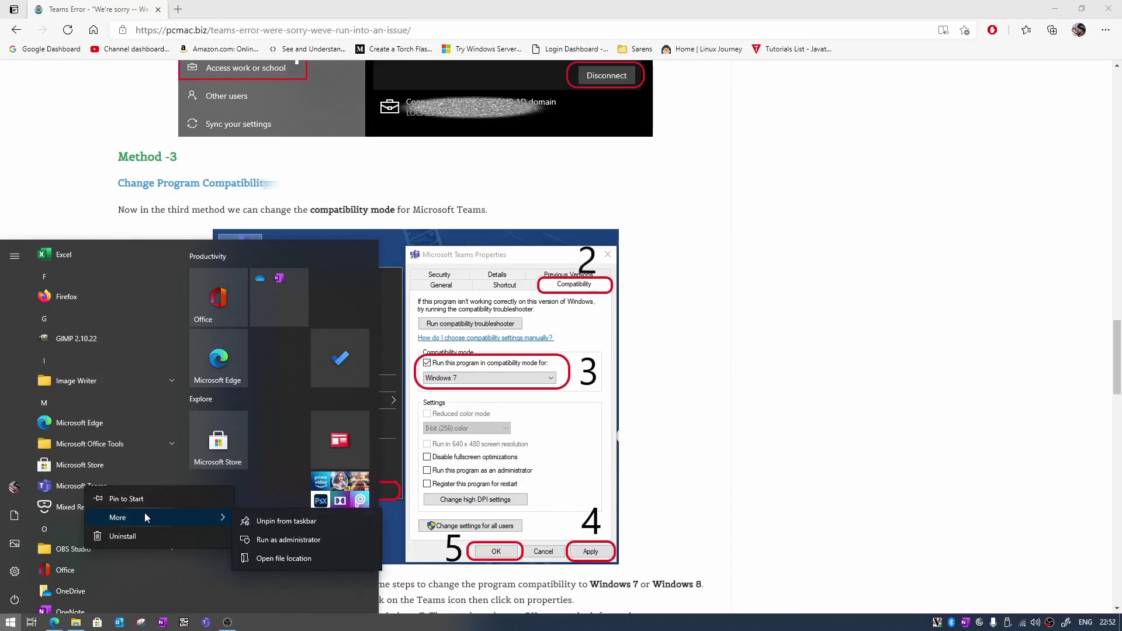
pyautogui.click(292, 557)
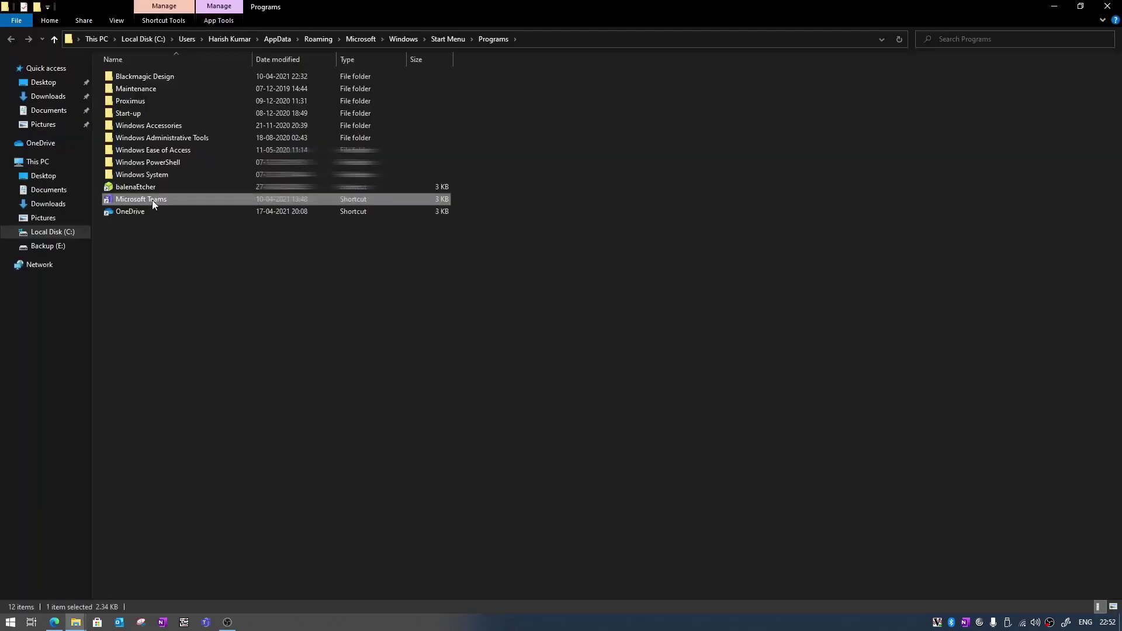
# Open the compatibility settings in the properties of the Microsoft Teams shortcut
pyautogui.rightClick(151, 200)
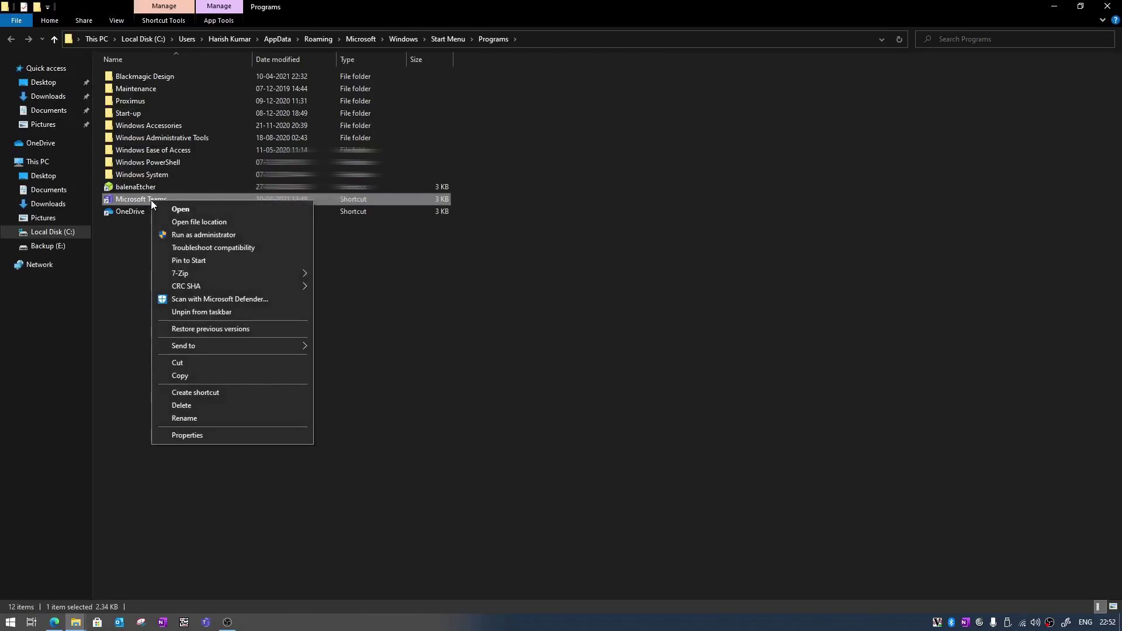
pyautogui.click(214, 434)
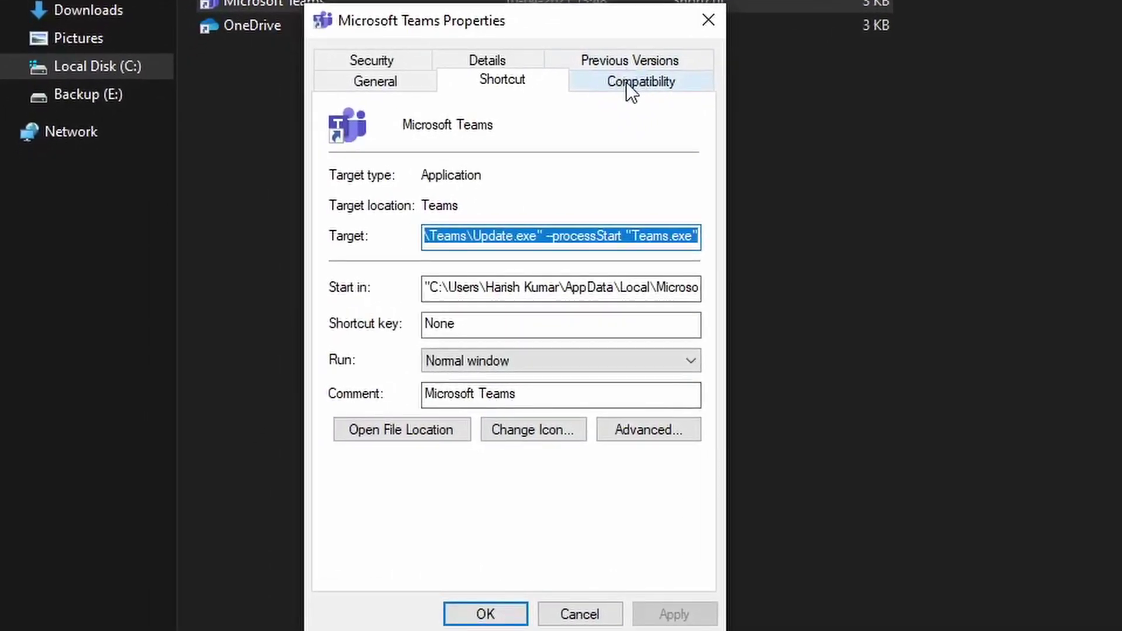
pyautogui.click(626, 82)
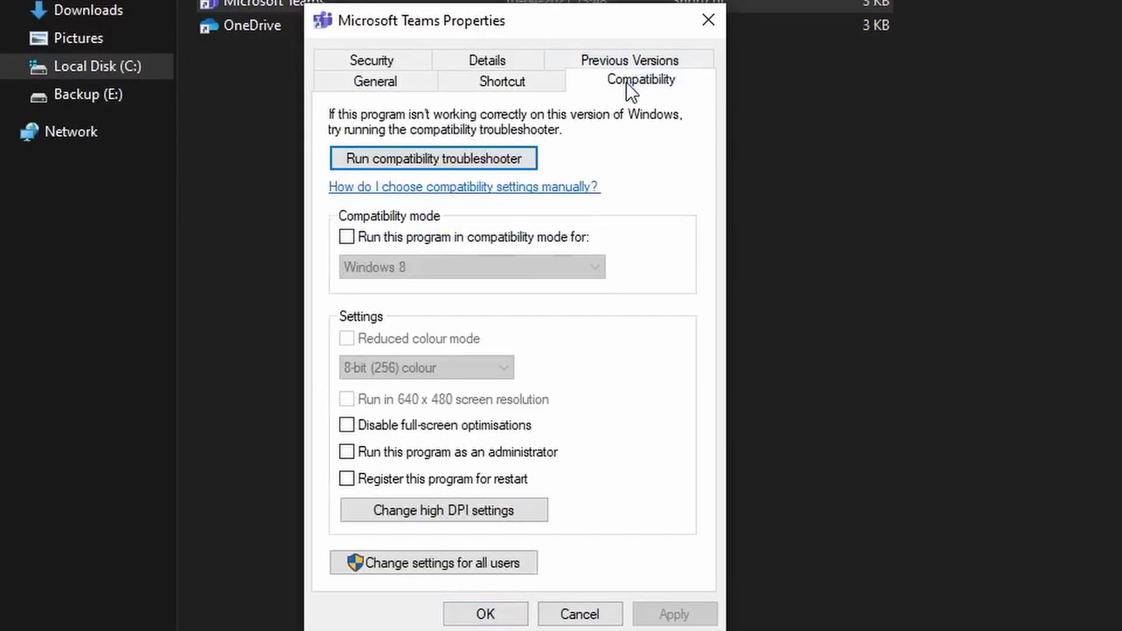
# Try enabling compatibility mode for the Teams shortcut, show the selectable Windows versions, and cancel the properties without applying
pyautogui.click(349, 234)
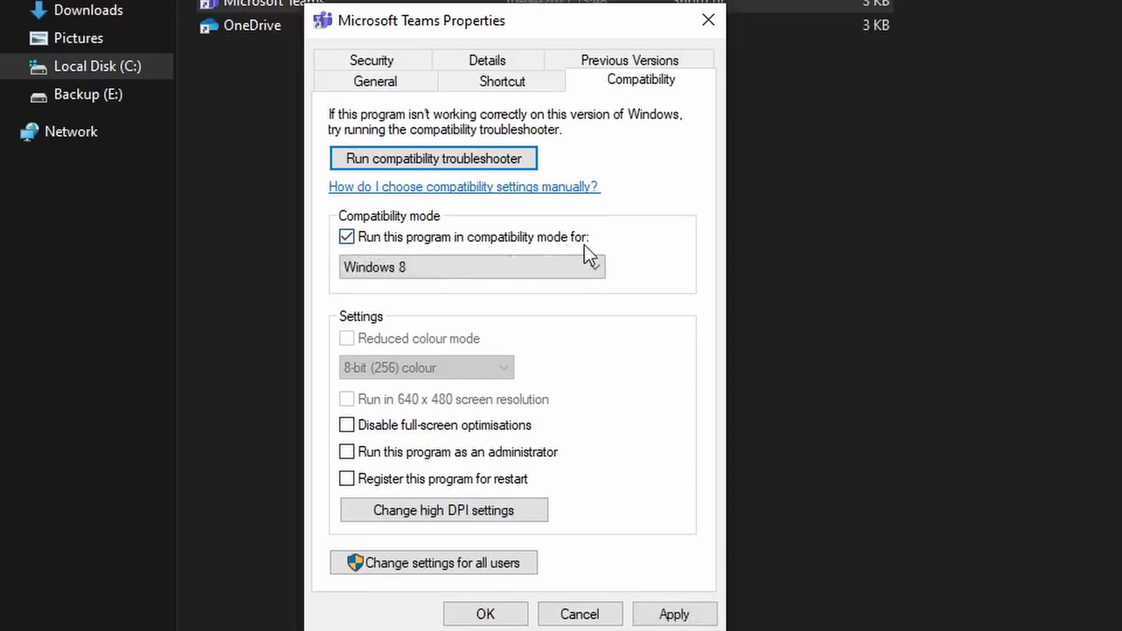
pyautogui.click(591, 262)
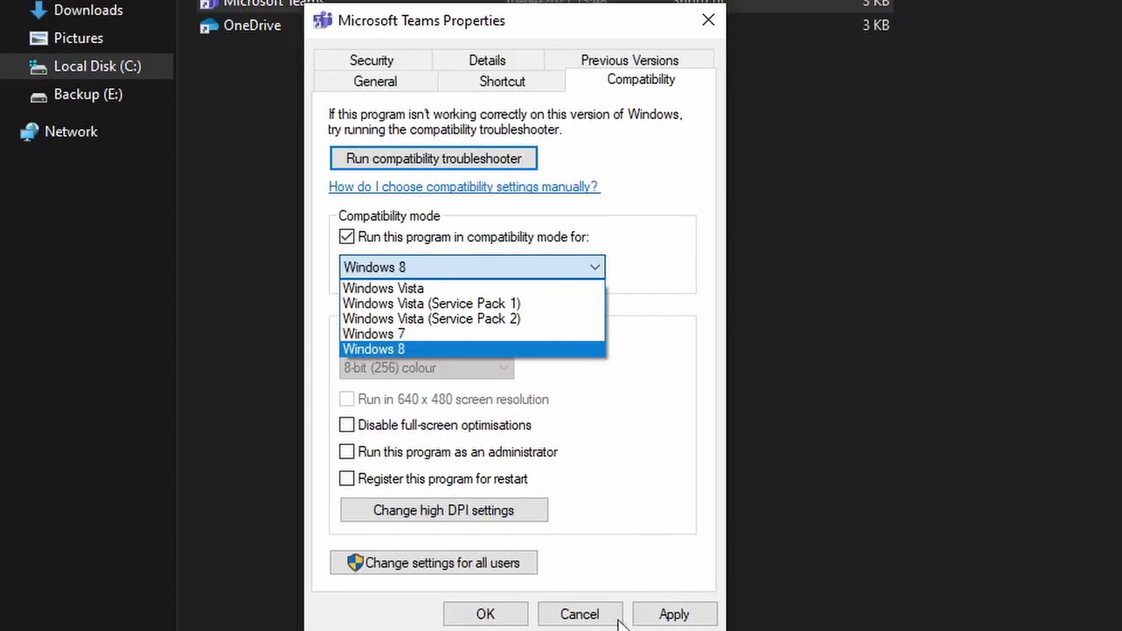
pyautogui.click(578, 617)
pyautogui.click(580, 615)
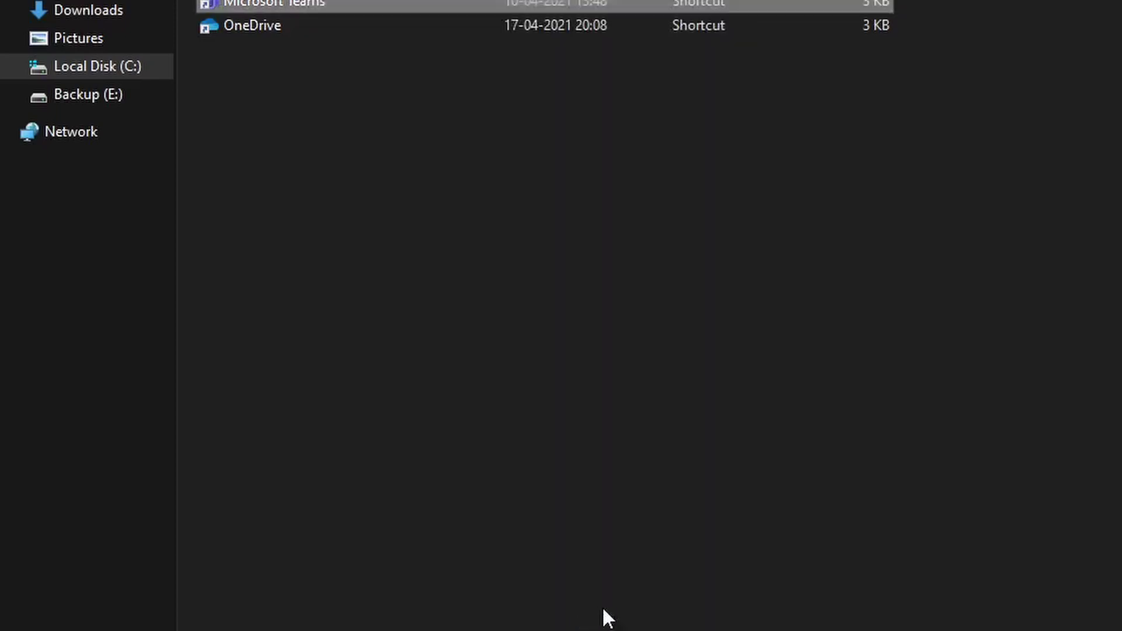